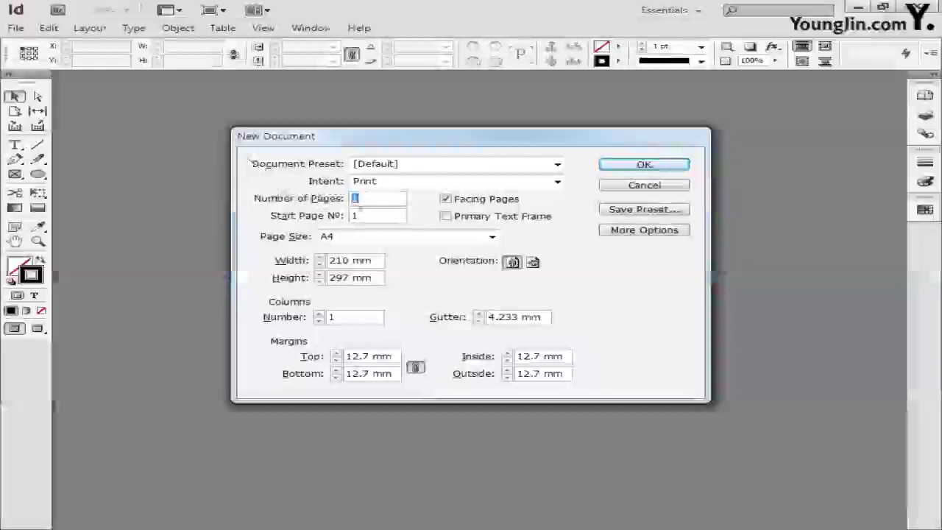
- Configure the new document for 1 page at A4 size with facing pages turned off
{"action": "type", "text": "8"}
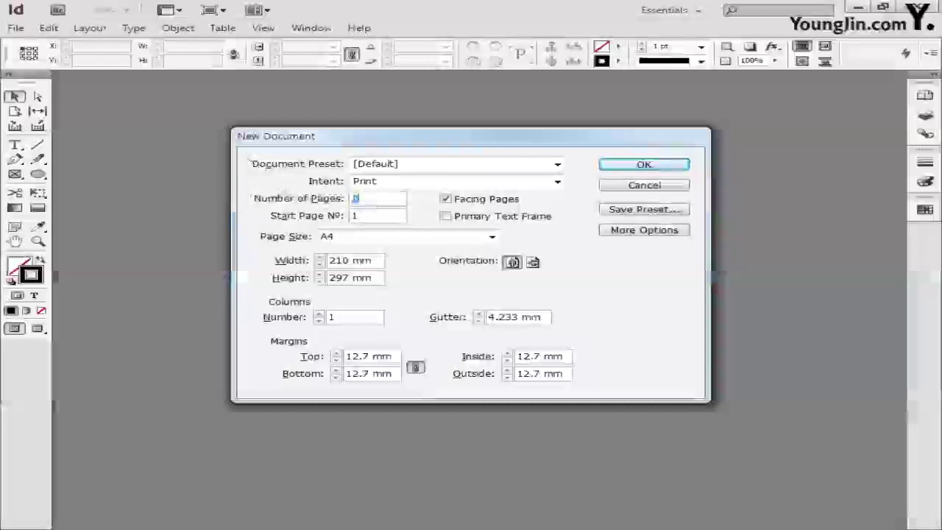
{"action": "left_click", "coordinate": [446, 200]}
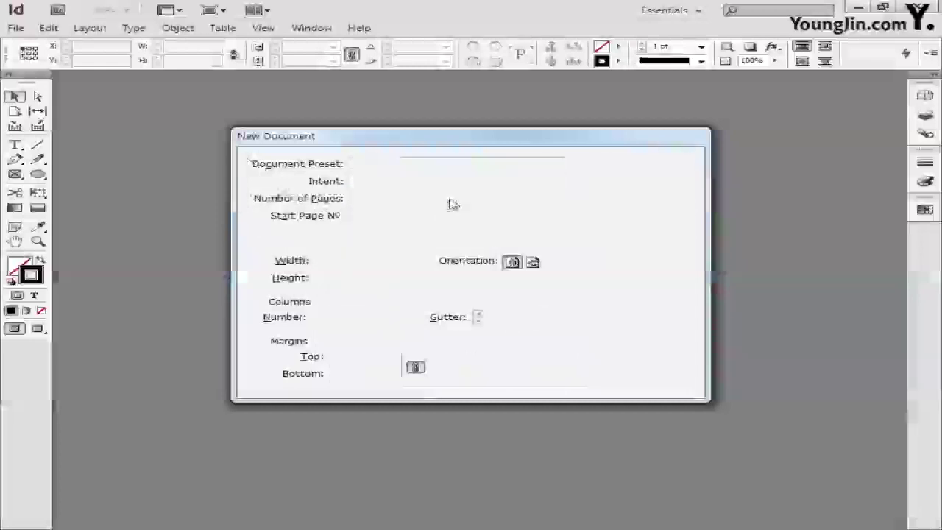
{"action": "left_click", "coordinate": [409, 236]}
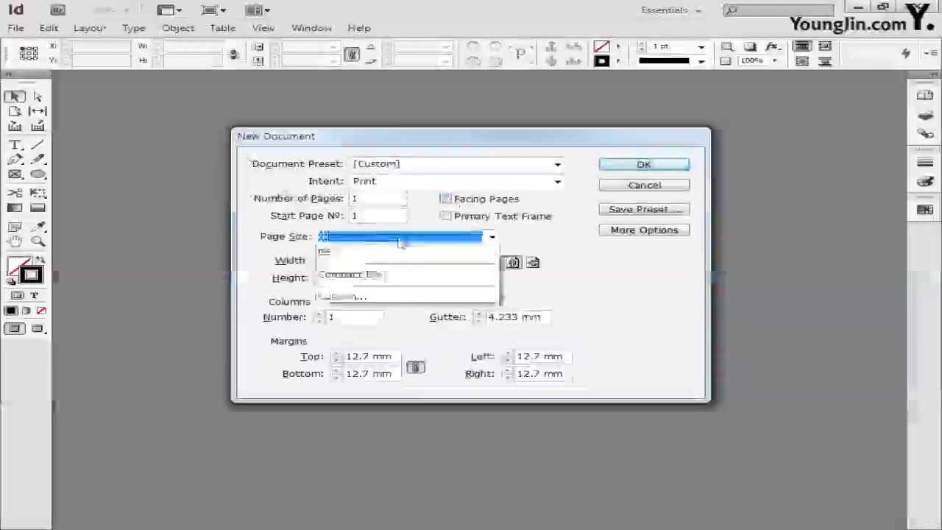
{"action": "left_click", "coordinate": [346, 318]}
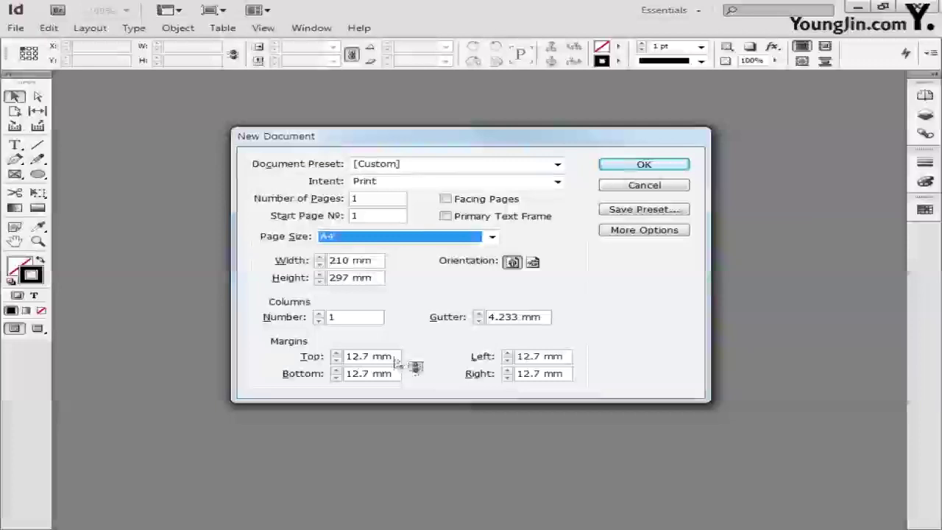
- Unlink the margins, set top and bottom to 35.5 mm and left and right to 22 mm, and create the document
{"action": "left_click", "coordinate": [416, 367]}
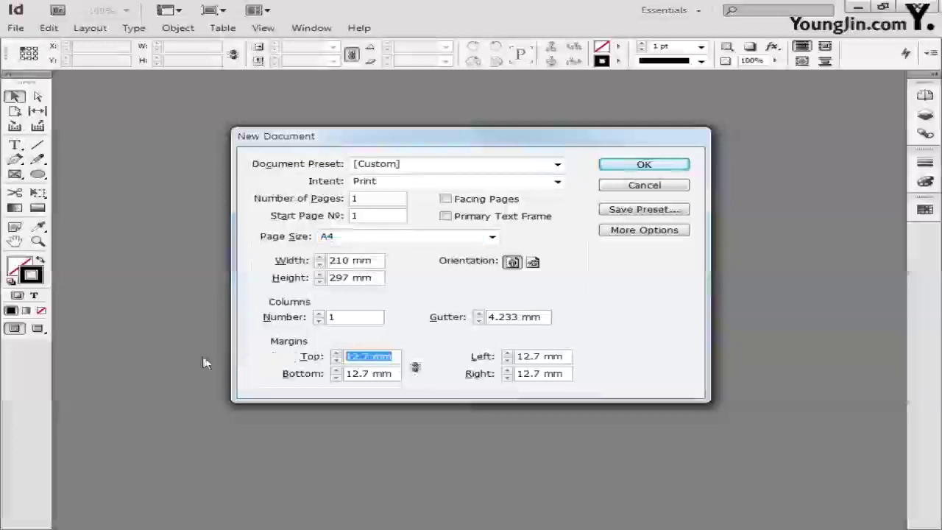
{"action": "type", "text": "35.5"}
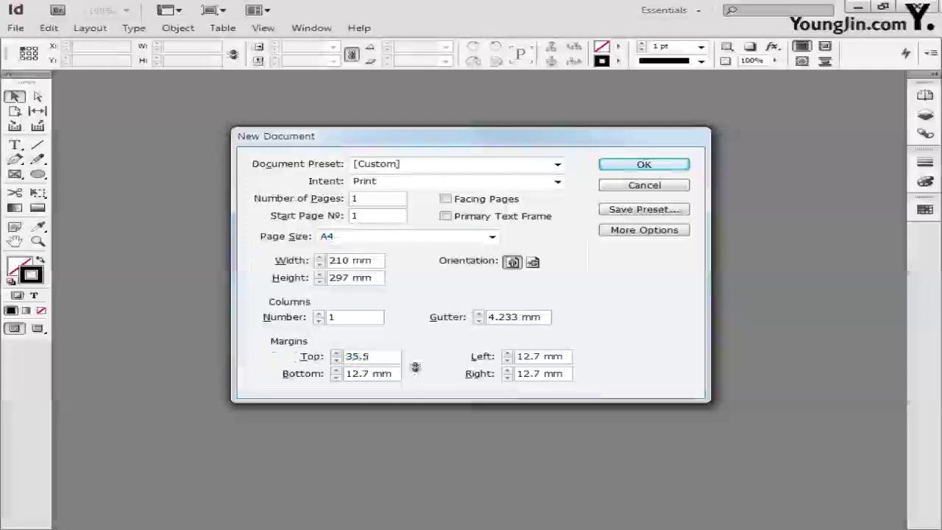
{"action": "key", "text": "Tab"}
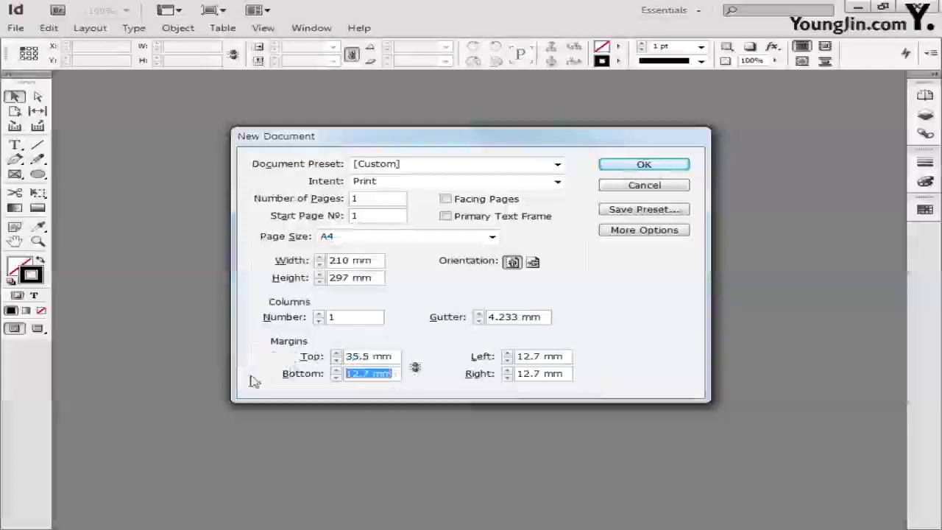
{"action": "type", "text": "35.5"}
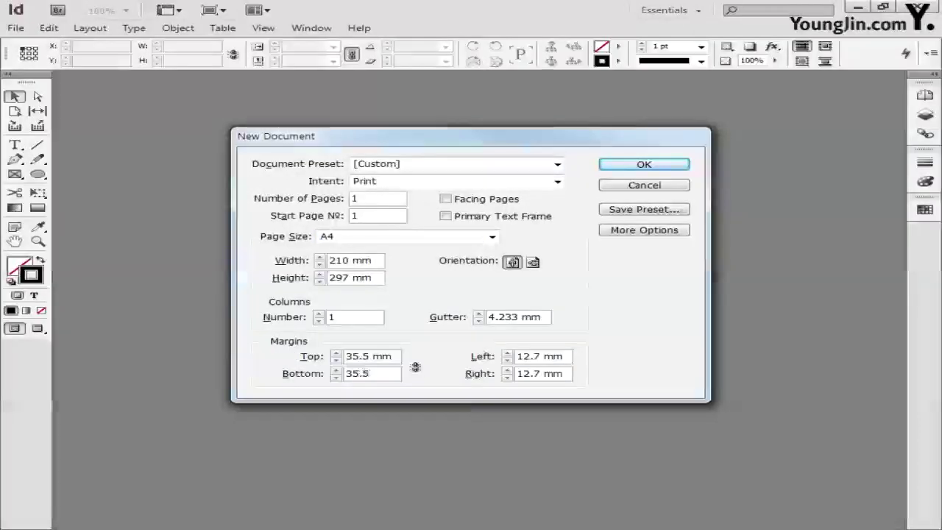
{"action": "key", "text": "Tab"}
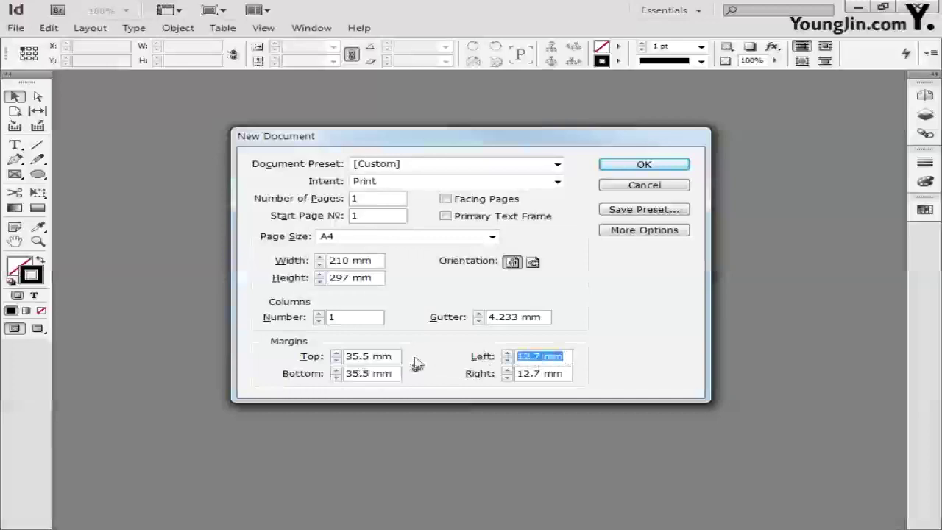
{"action": "type", "text": "22"}
{"action": "key", "text": "Tab"}
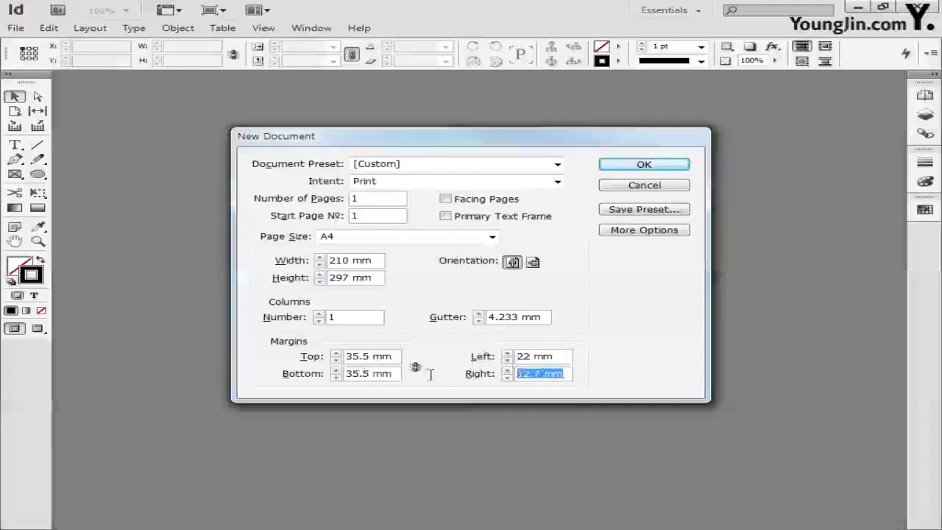
{"action": "type", "text": "22"}
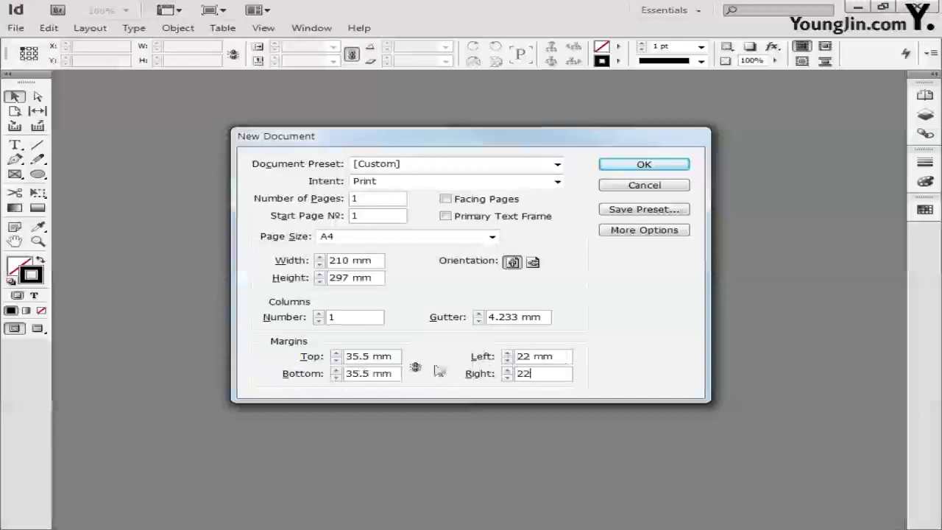
{"action": "left_click", "coordinate": [626, 164]}
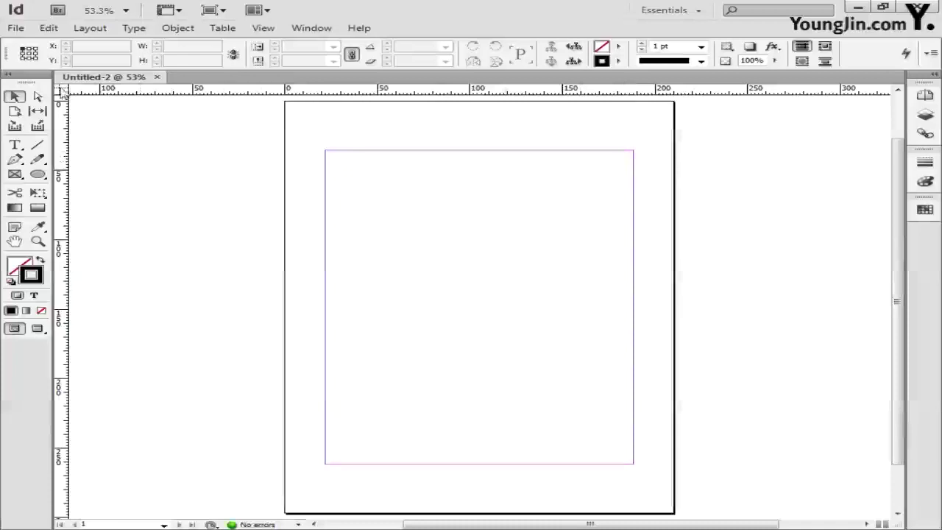
- Move the ruler origin to the upper-left corner of the margins and add a vertical guide at X 3 mm
{"action": "left_click_drag", "start_coordinate": [62, 91], "coordinate": [327, 154]}
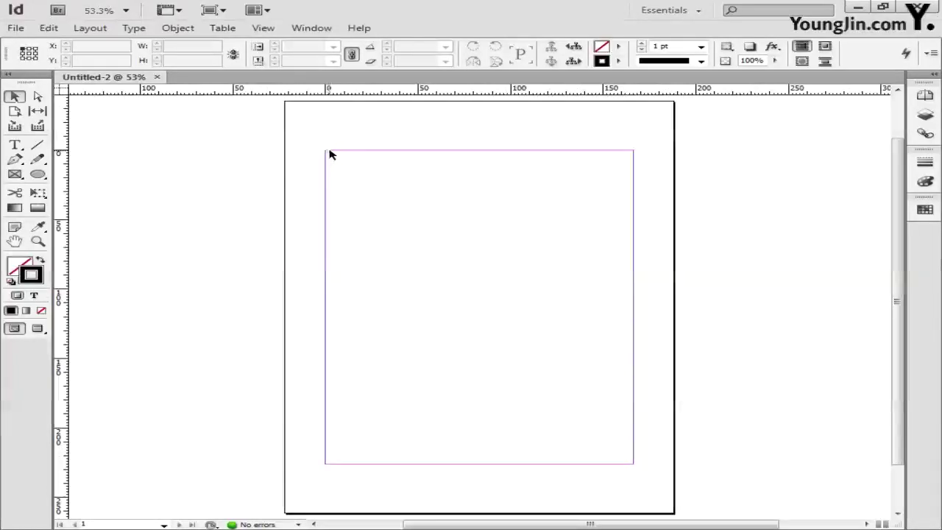
{"action": "left_click", "coordinate": [38, 241]}
{"action": "left_click_drag", "start_coordinate": [305, 137], "coordinate": [358, 178]}
{"action": "left_click_drag", "start_coordinate": [64, 262], "coordinate": [436, 262]}
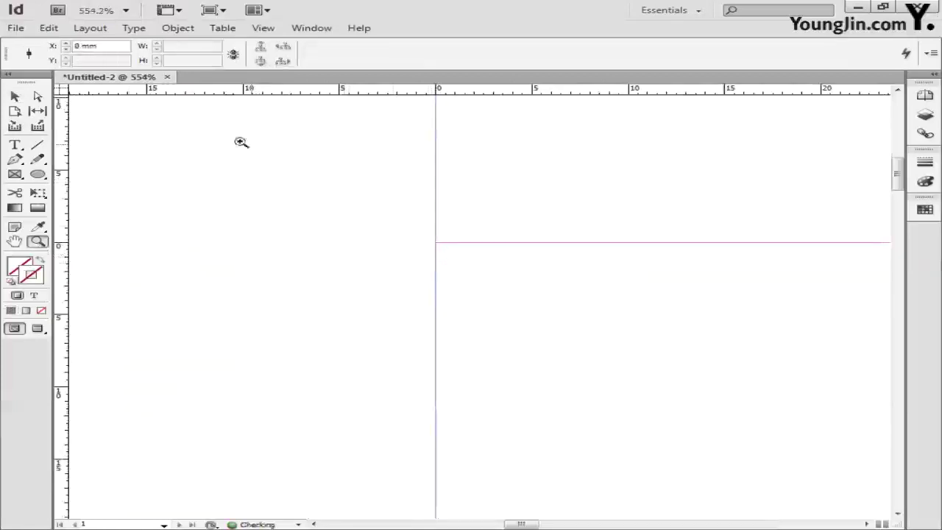
{"action": "triple_click", "coordinate": [111, 45]}
{"action": "type", "text": "3"}
{"action": "key", "text": "Return"}
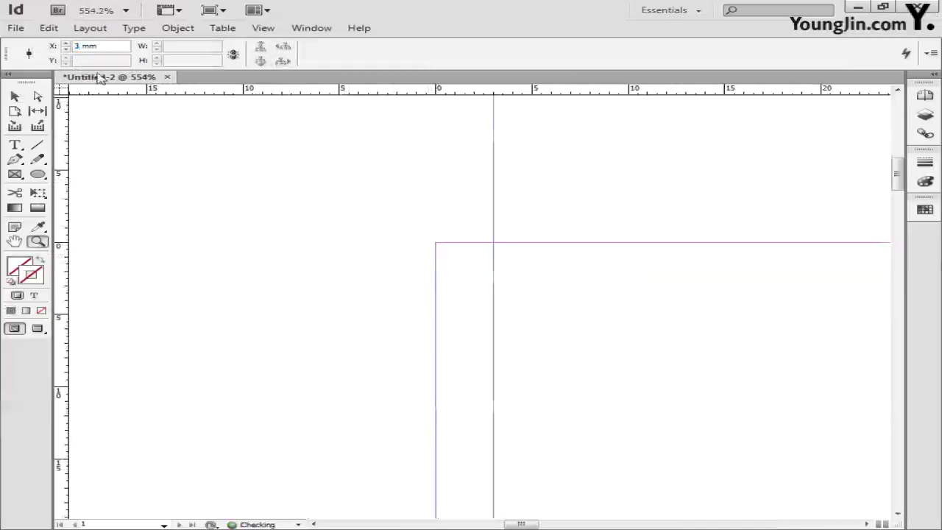
- Add a horizontal guide at Y 3 mm, just below the top margin line
{"action": "left_click_drag", "start_coordinate": [326, 95], "coordinate": [441, 246]}
{"action": "triple_click", "coordinate": [115, 61]}
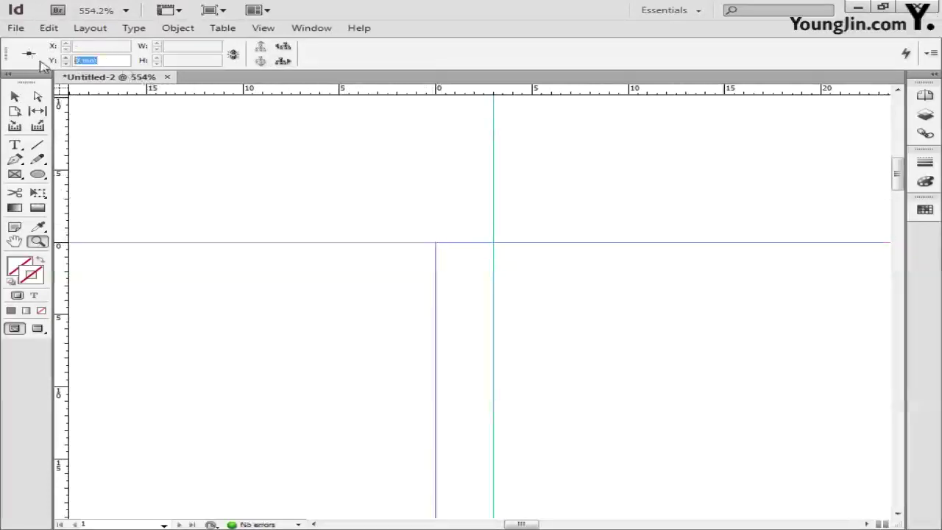
{"action": "type", "text": "3"}
{"action": "key", "text": "Return"}
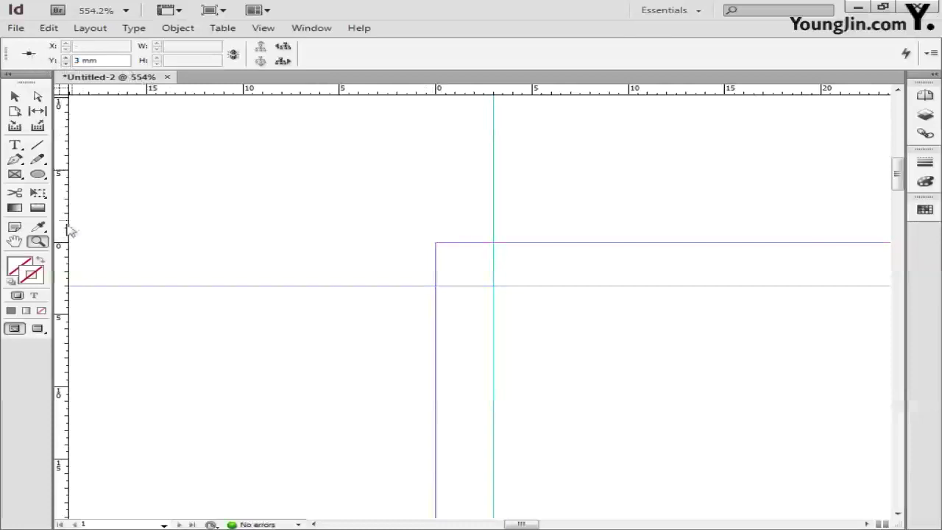
- Add a horizontal guide at Y 223 mm, just above the bottom margin line
{"action": "double_click", "coordinate": [15, 242]}
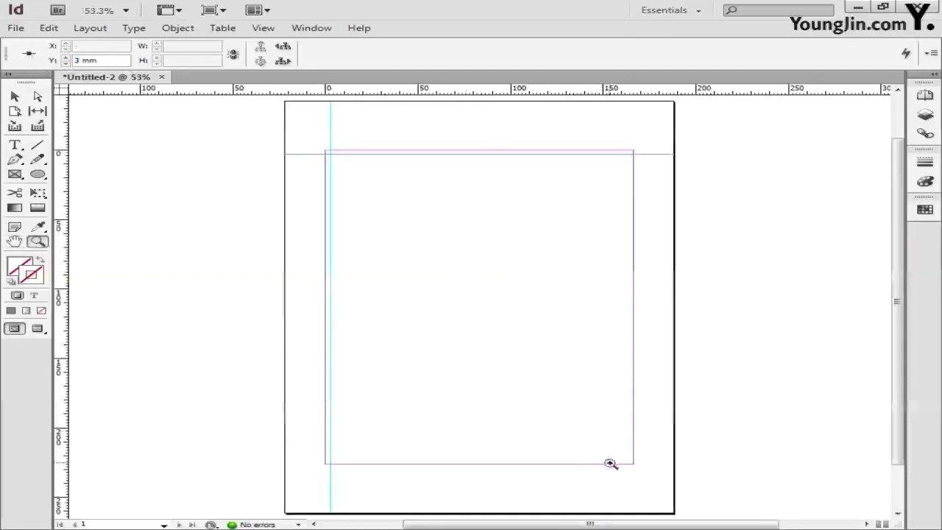
{"action": "left_click_drag", "start_coordinate": [610, 446], "coordinate": [652, 469]}
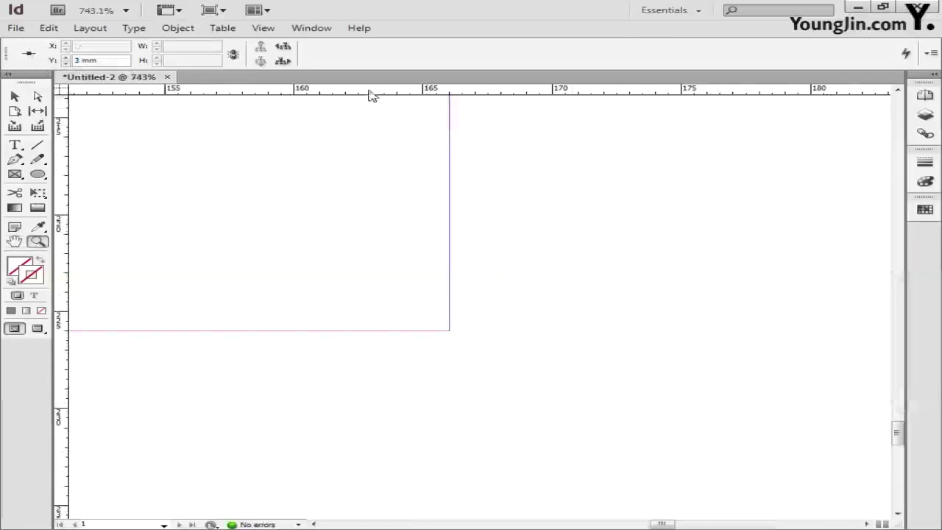
{"action": "left_click_drag", "start_coordinate": [370, 92], "coordinate": [428, 333]}
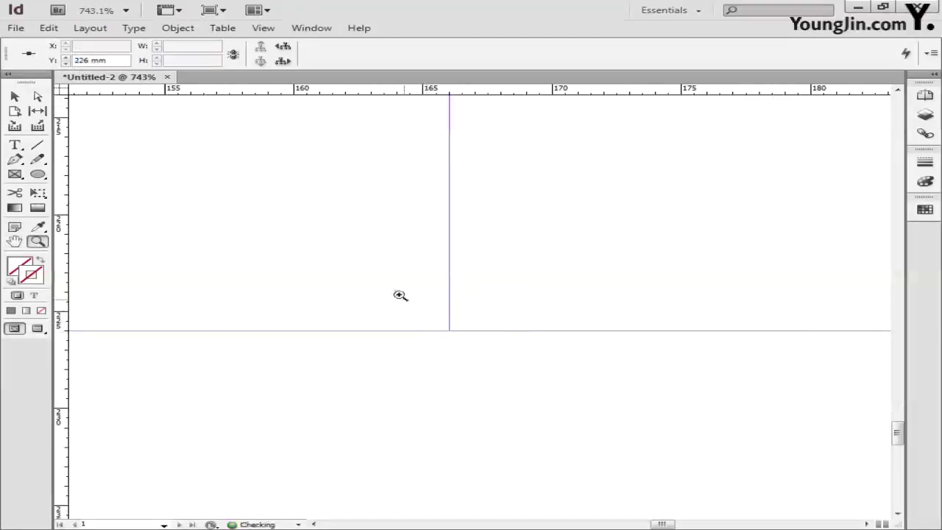
{"action": "left_click_drag", "start_coordinate": [95, 60], "coordinate": [25, 60]}
{"action": "type", "text": "223"}
{"action": "key", "text": "Return"}
- Add a vertical guide at X 163 mm, just inside the right margin line
{"action": "left_click_drag", "start_coordinate": [69, 157], "coordinate": [448, 173]}
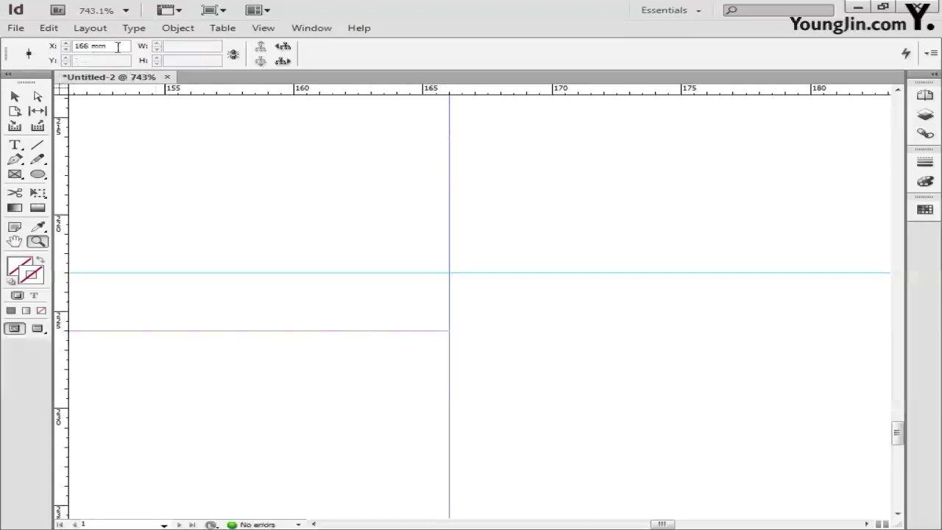
{"action": "left_click_drag", "start_coordinate": [112, 46], "coordinate": [9, 50]}
{"action": "type", "text": "163"}
{"action": "key", "text": "Return"}
- Draw a vertical line about 6.1 mm long and a horizontal line about 7.3 mm long outside the margins' upper-left corner
{"action": "double_click", "coordinate": [15, 241]}
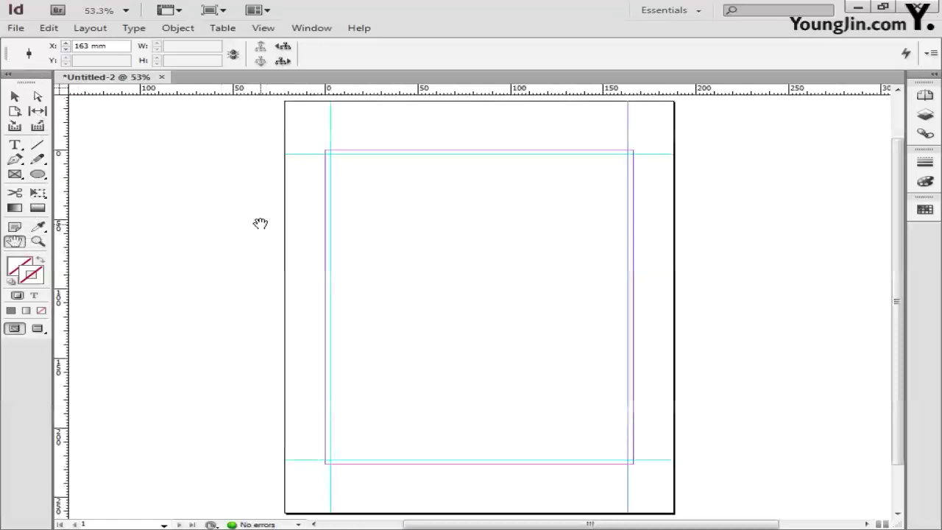
{"action": "left_click", "coordinate": [38, 242]}
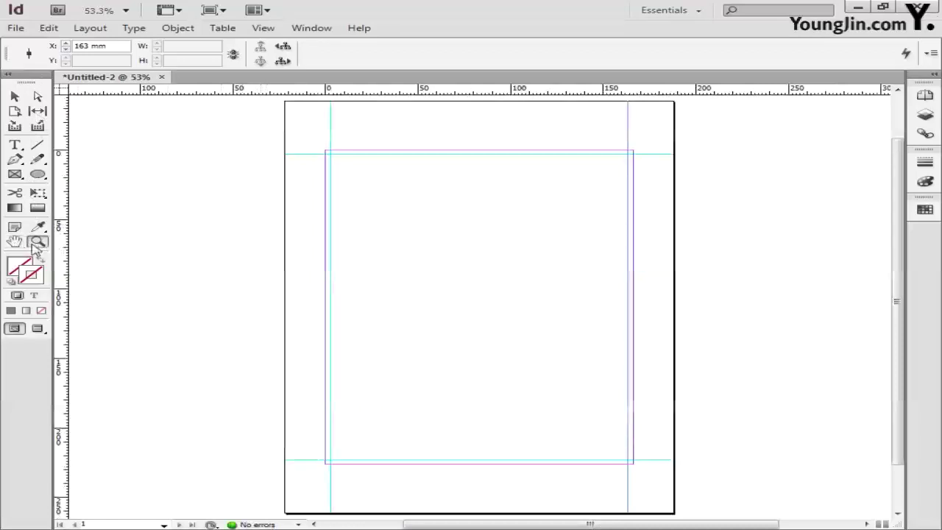
{"action": "left_click_drag", "start_coordinate": [297, 135], "coordinate": [358, 168]}
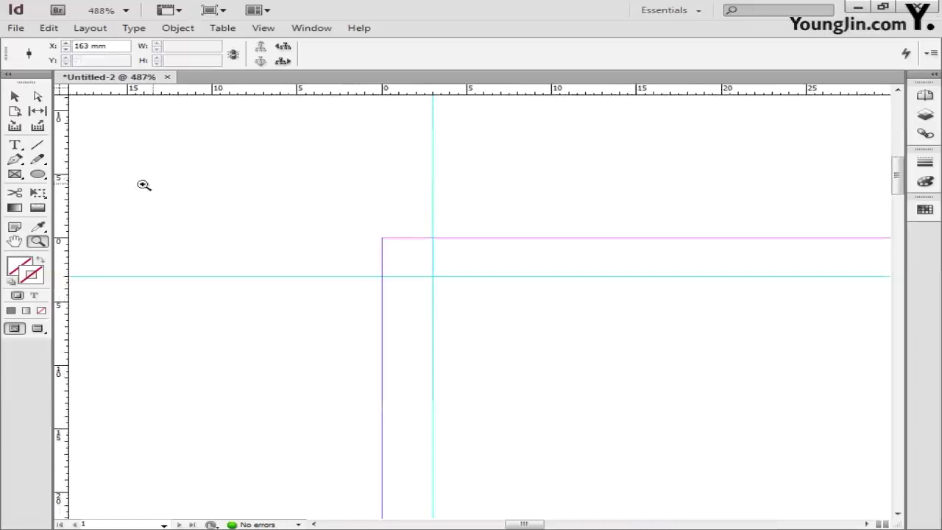
{"action": "left_click", "coordinate": [41, 147]}
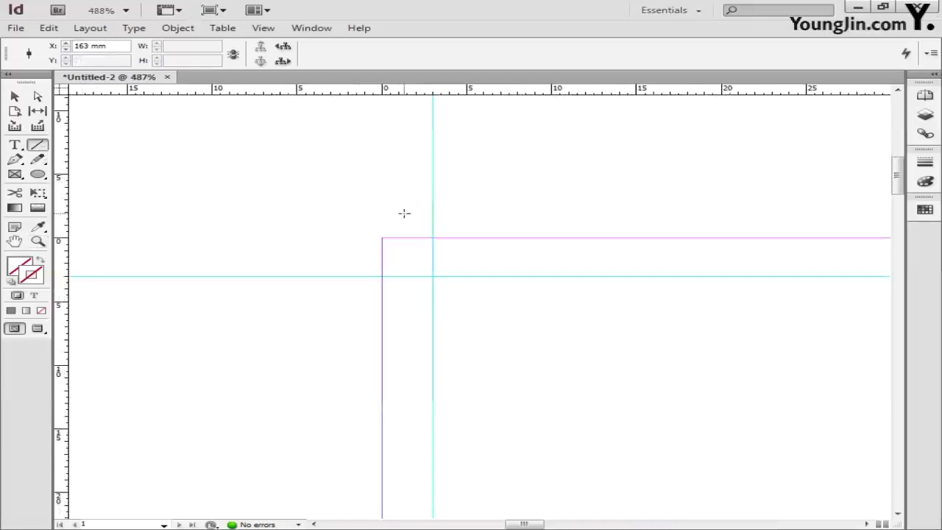
{"action": "left_click_drag", "start_coordinate": [404, 213], "coordinate": [403, 137]}
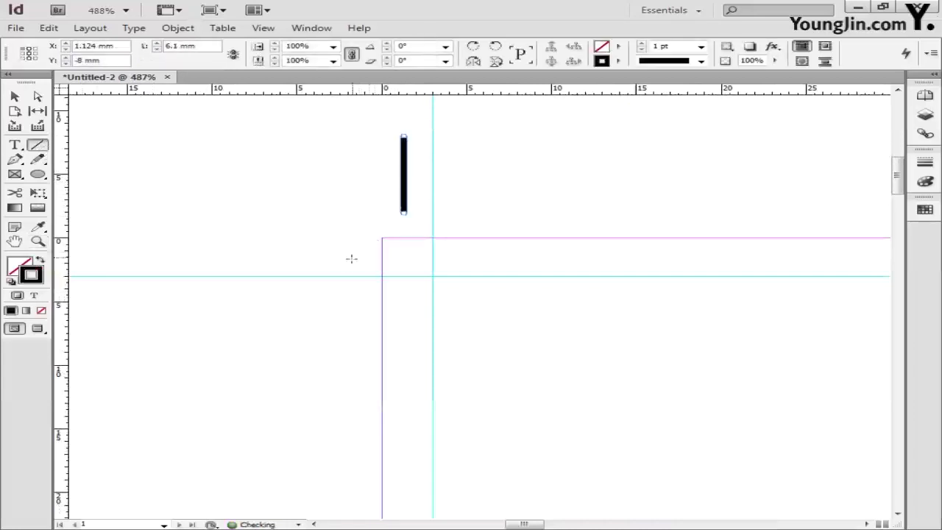
{"action": "left_click_drag", "start_coordinate": [343, 263], "coordinate": [216, 263]}
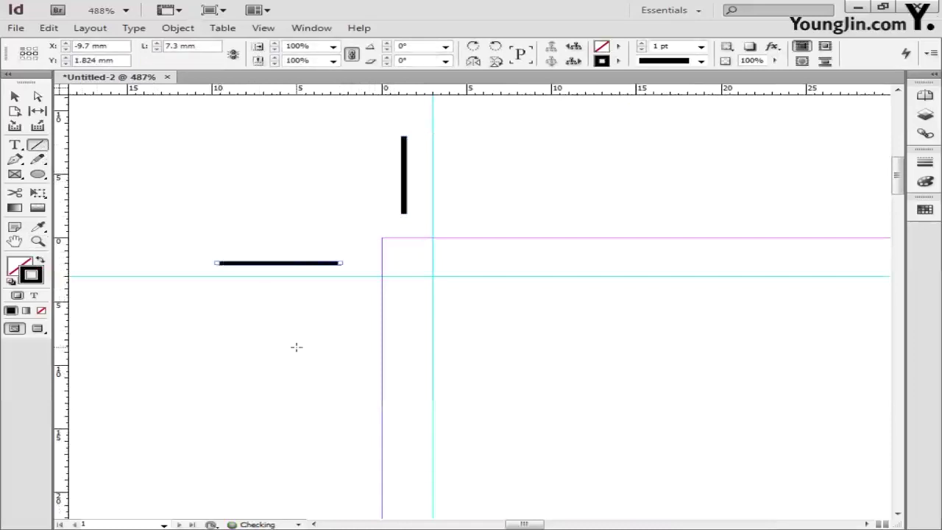
- Set the length of both the horizontal and the vertical line to 5 mm
{"action": "left_click", "coordinate": [14, 96]}
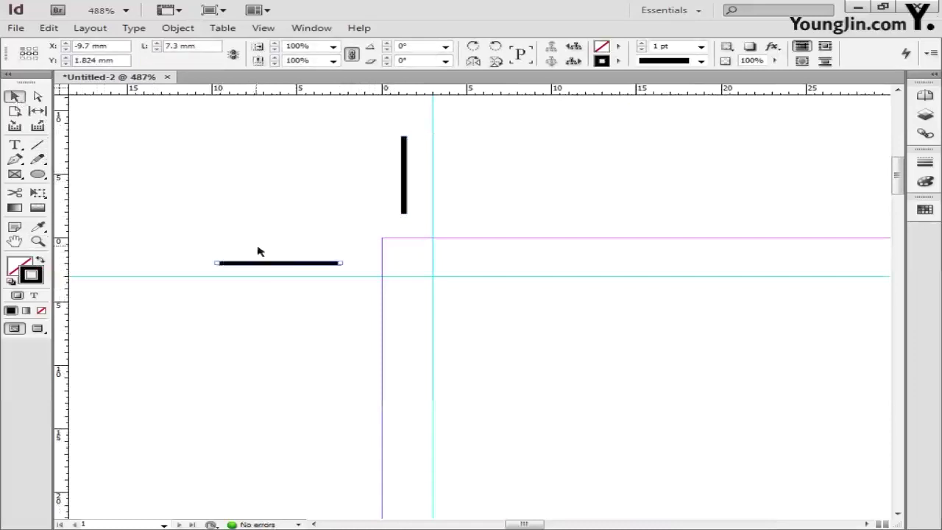
{"action": "left_click_drag", "start_coordinate": [201, 46], "coordinate": [136, 47]}
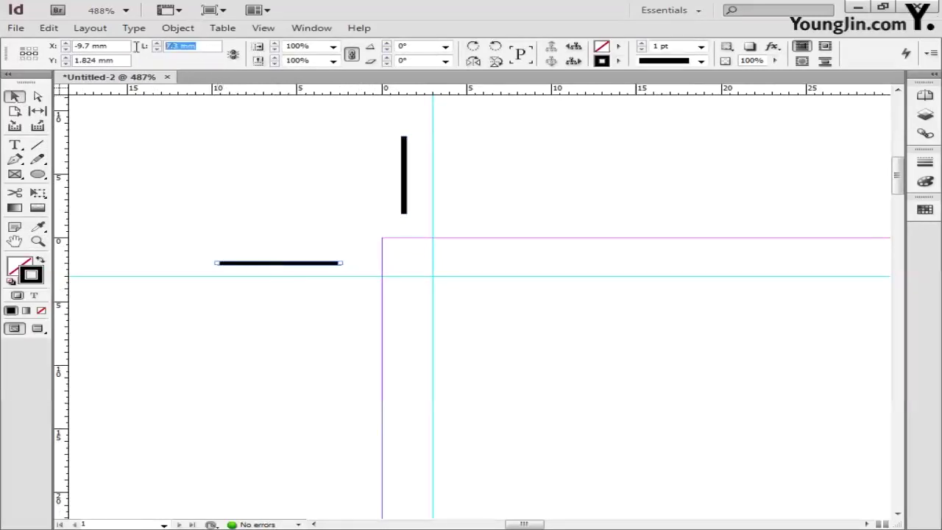
{"action": "type", "text": "5"}
{"action": "key", "text": "Return"}
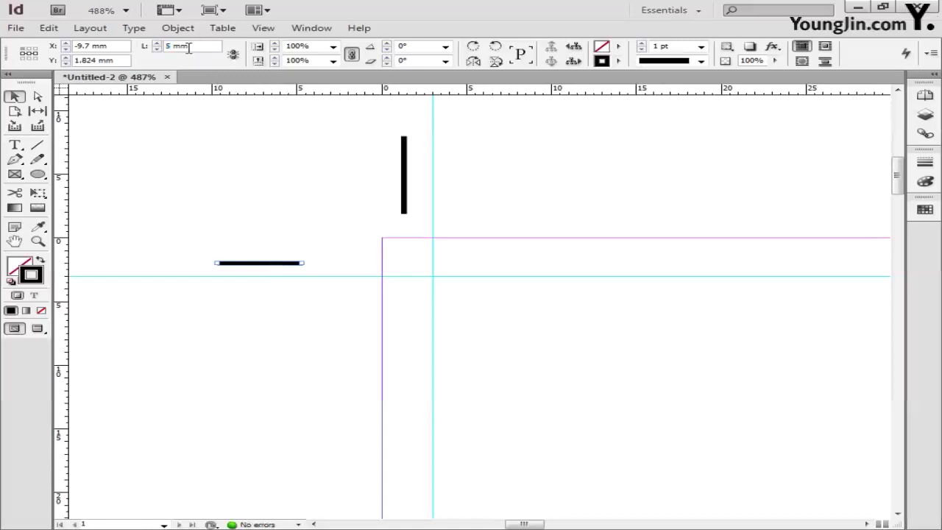
{"action": "left_click", "coordinate": [405, 193]}
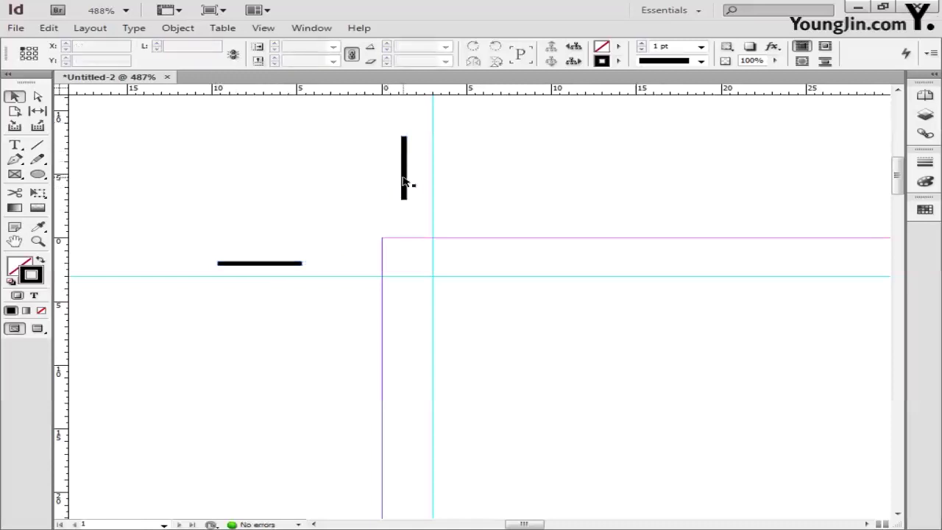
- Move the vertical line to the 3 mm vertical guide above the top margin and the horizontal line to the 3 mm horizontal guide outside the left margin
{"action": "left_click_drag", "start_coordinate": [405, 184], "coordinate": [430, 216]}
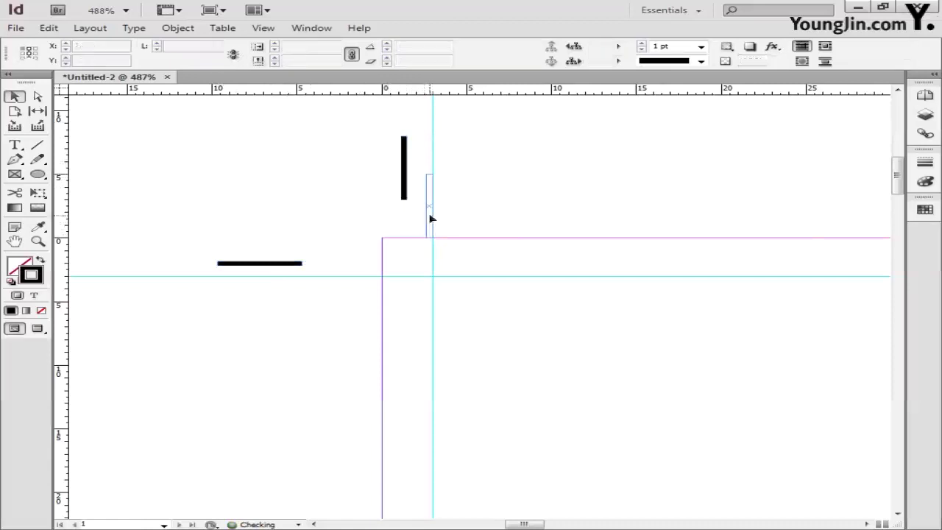
{"action": "left_click_drag", "start_coordinate": [298, 265], "coordinate": [364, 276]}
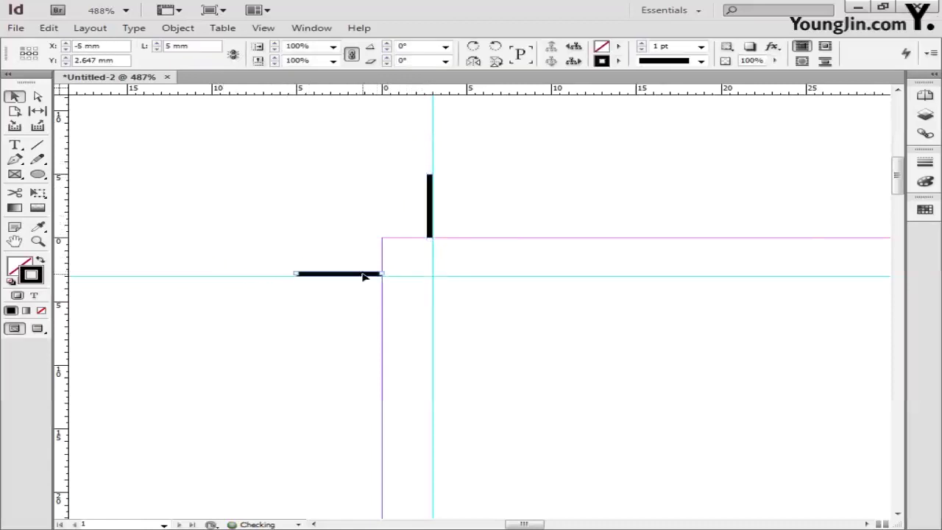
{"action": "left_click", "coordinate": [430, 217], "text": "shift"}
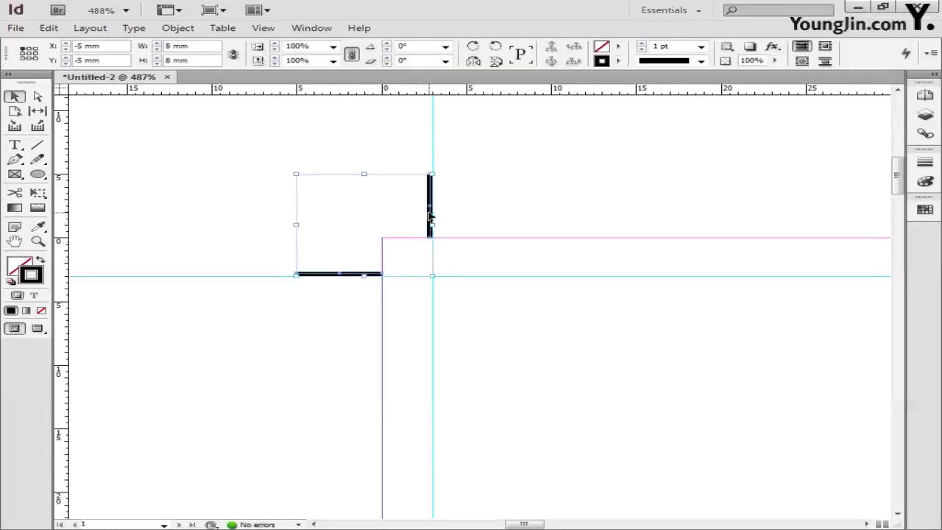
{"action": "left_click", "coordinate": [282, 200]}
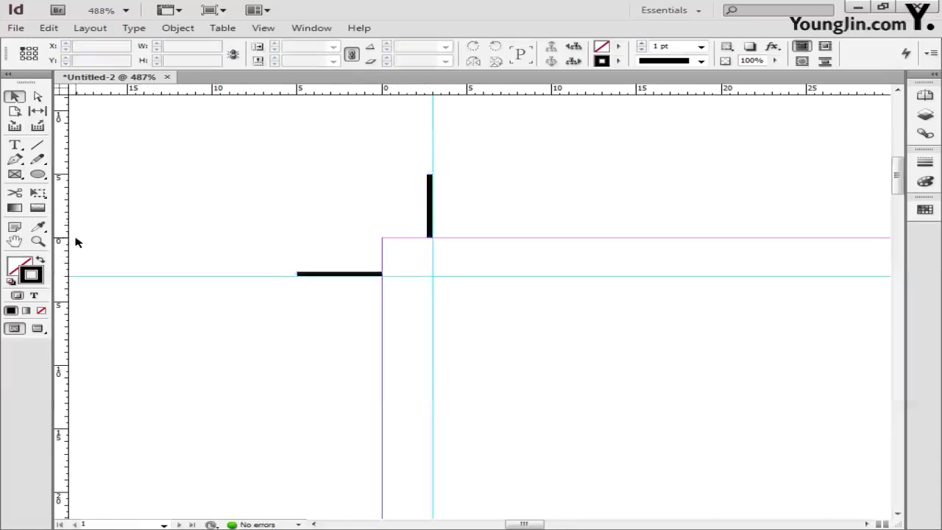
- Paste the two 5 mm trim marks at the margins' upper-right corner and move each onto its 3 mm inset guide outside the margins
{"action": "left_click", "coordinate": [37, 241]}
{"action": "key", "text": "ctrl+0"}
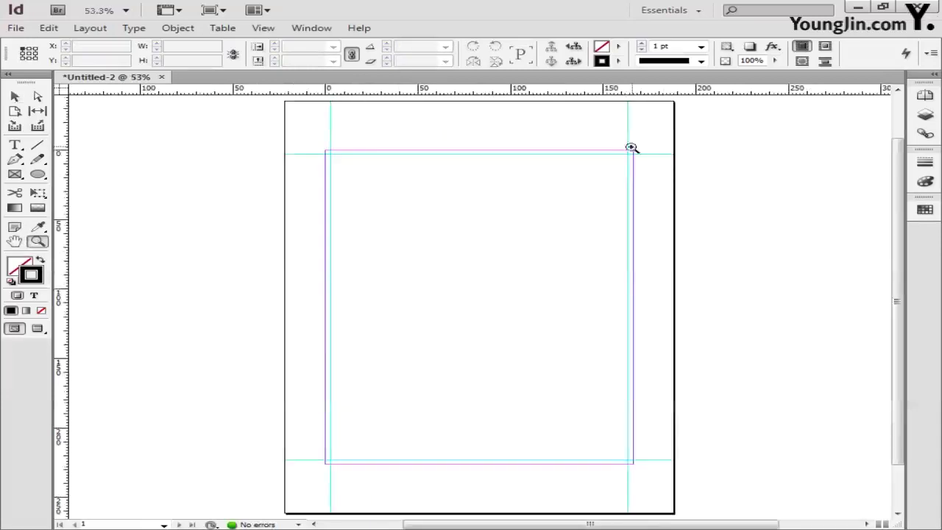
{"action": "left_click_drag", "start_coordinate": [631, 147], "coordinate": [625, 170]}
{"action": "key", "text": "ctrl+v"}
{"action": "key", "text": "v"}
{"action": "left_click", "coordinate": [526, 332]}
{"action": "left_click_drag", "start_coordinate": [500, 368], "coordinate": [539, 269]}
{"action": "left_click_drag", "start_coordinate": [559, 318], "coordinate": [373, 224]}
- Paste the trim marks at the lower-left corner, aligning the vertical one below the bottom margin and the horizontal one outside the left margin
{"action": "key", "text": "z"}
{"action": "key", "text": "ctrl+0"}
{"action": "left_click_drag", "start_coordinate": [310, 452], "coordinate": [345, 485]}
{"action": "key", "text": "ctrl+v"}
{"action": "key", "text": "v"}
{"action": "left_click", "coordinate": [294, 338]}
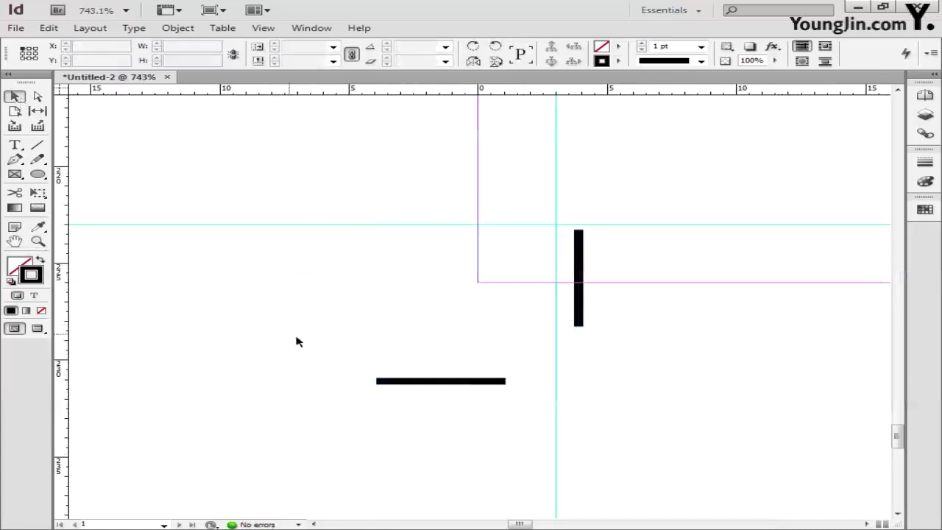
{"action": "left_click_drag", "start_coordinate": [463, 383], "coordinate": [442, 230]}
{"action": "left_click_drag", "start_coordinate": [579, 309], "coordinate": [554, 364]}
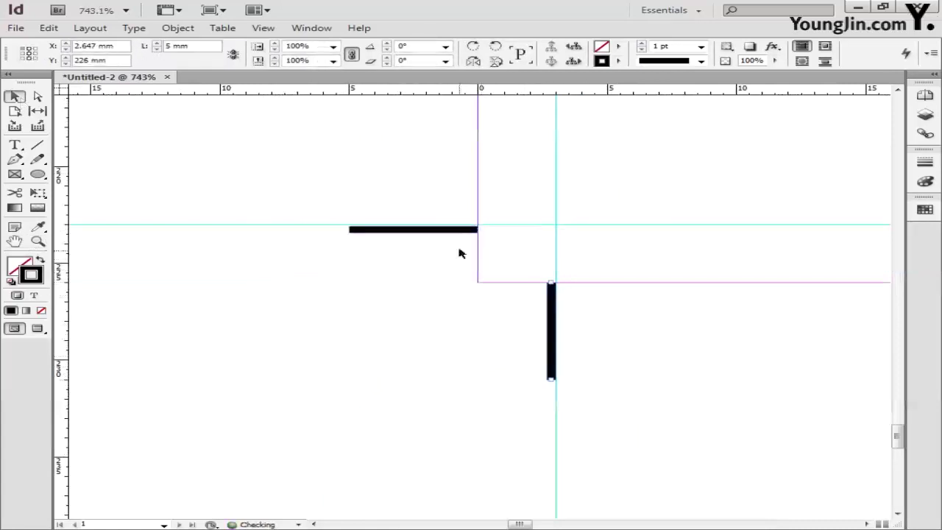
{"action": "left_click_drag", "start_coordinate": [457, 229], "coordinate": [456, 231]}
- Paste the trim marks at the lower-right corner and align them to the inset guides, the vertical one below and the horizontal one outside the margins
{"action": "key", "text": "z"}
{"action": "key", "text": "ctrl+0"}
{"action": "left_click", "coordinate": [616, 447]}
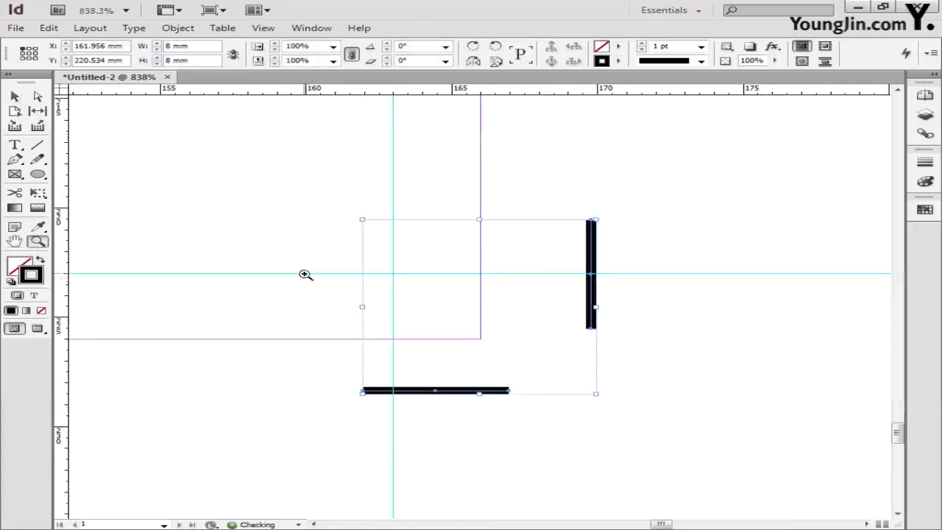
{"action": "key", "text": "v"}
{"action": "left_click", "coordinate": [342, 410]}
{"action": "left_click_drag", "start_coordinate": [591, 314], "coordinate": [399, 433]}
{"action": "left_click_drag", "start_coordinate": [452, 391], "coordinate": [570, 277]}
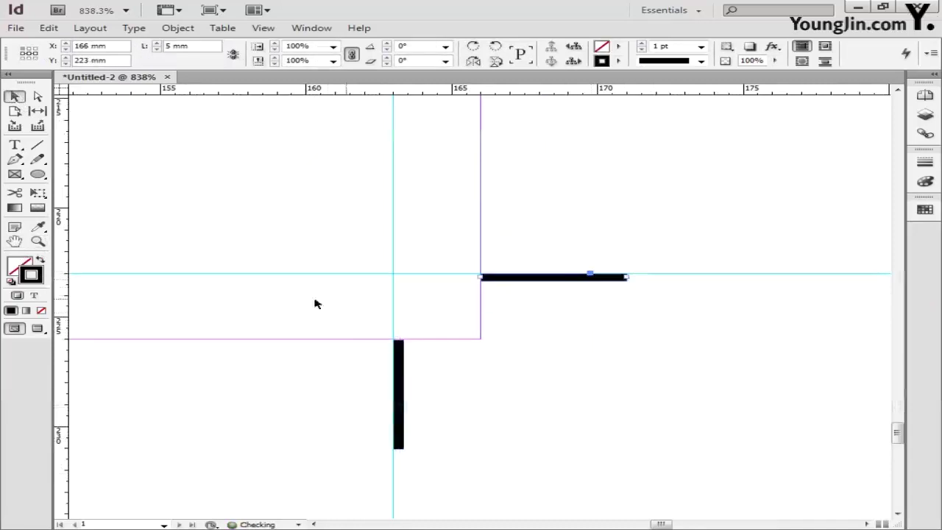
{"action": "key", "text": "ctrl+0"}
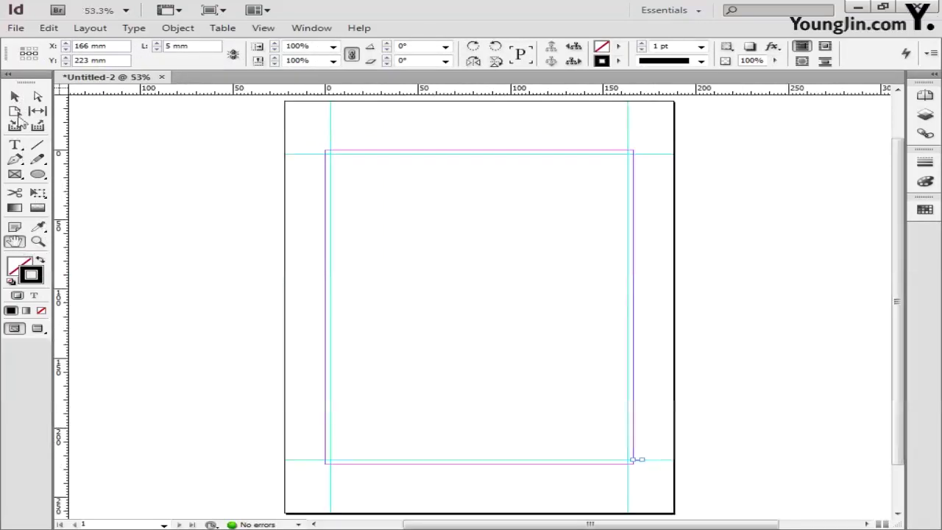
{"action": "left_click", "coordinate": [191, 145]}
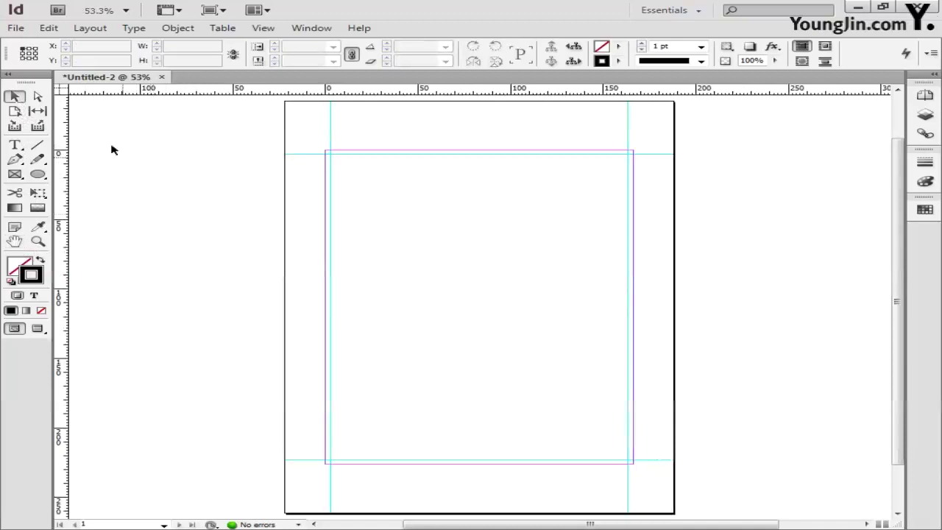
- Place the poster image file 01 so that it fills the area inside the margins
{"action": "left_click", "coordinate": [16, 28]}
{"action": "left_click", "coordinate": [49, 206]}
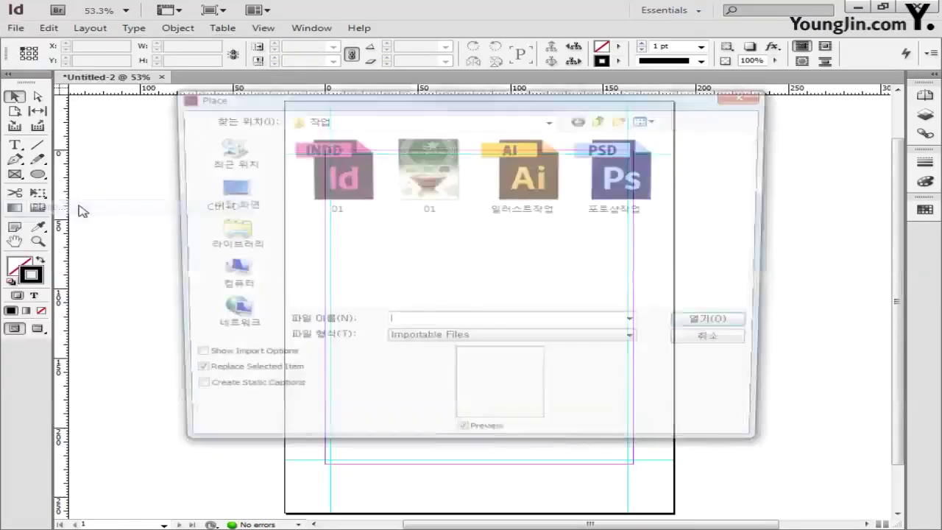
{"action": "left_click", "coordinate": [416, 218]}
{"action": "left_click", "coordinate": [720, 326]}
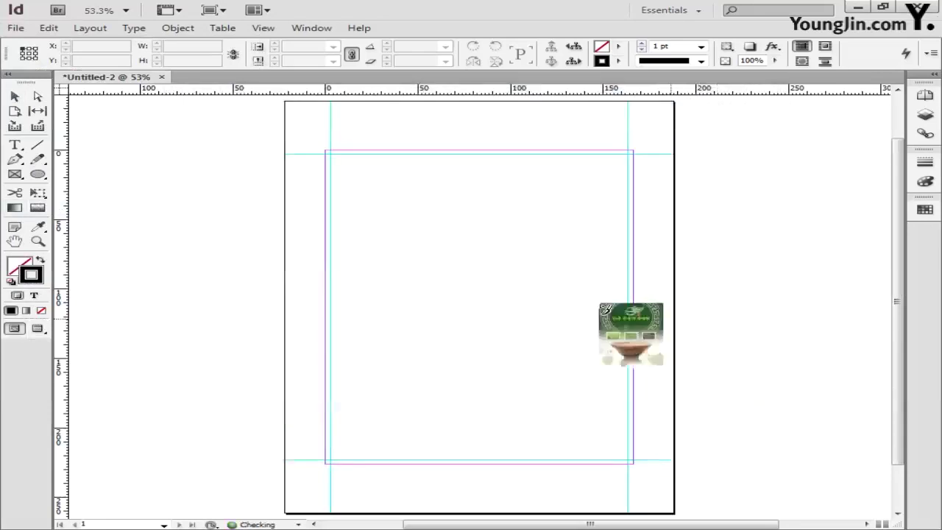
{"action": "left_click_drag", "start_coordinate": [326, 152], "coordinate": [633, 463]}
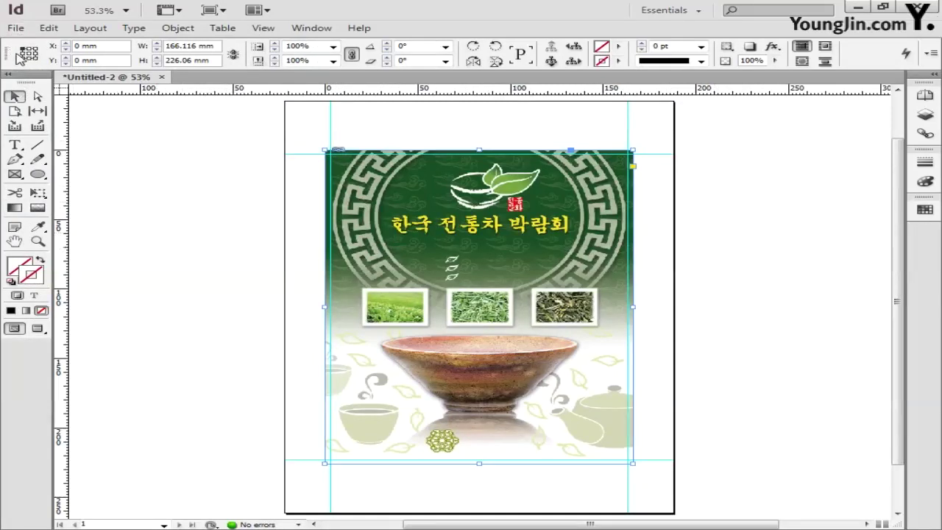
- Set the image frame's position to X 0, Y 0 and its size to 166 mm wide by 226 mm high
{"action": "triple_click", "coordinate": [92, 45]}
{"action": "type", "text": "0"}
{"action": "key", "text": "Tab"}
{"action": "type", "text": "0"}
{"action": "key", "text": "Tab"}
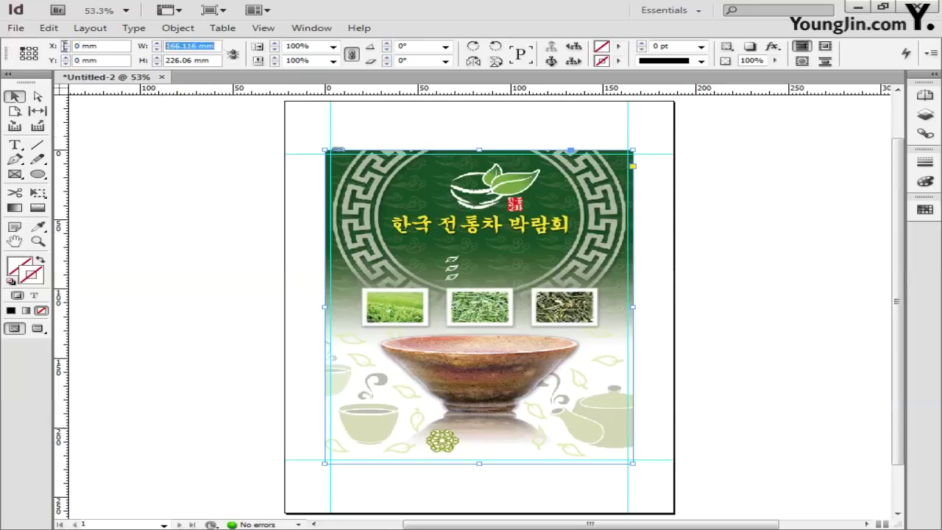
{"action": "type", "text": "166"}
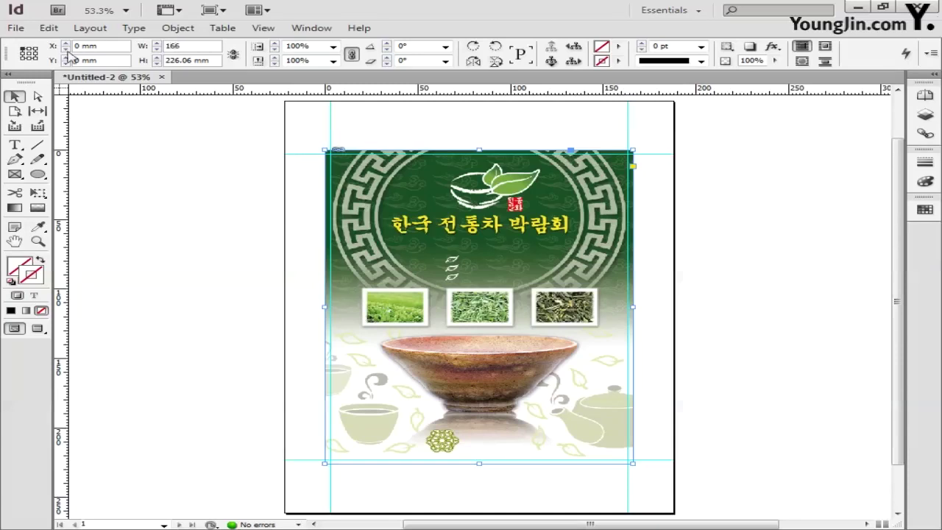
{"action": "key", "text": "Tab"}
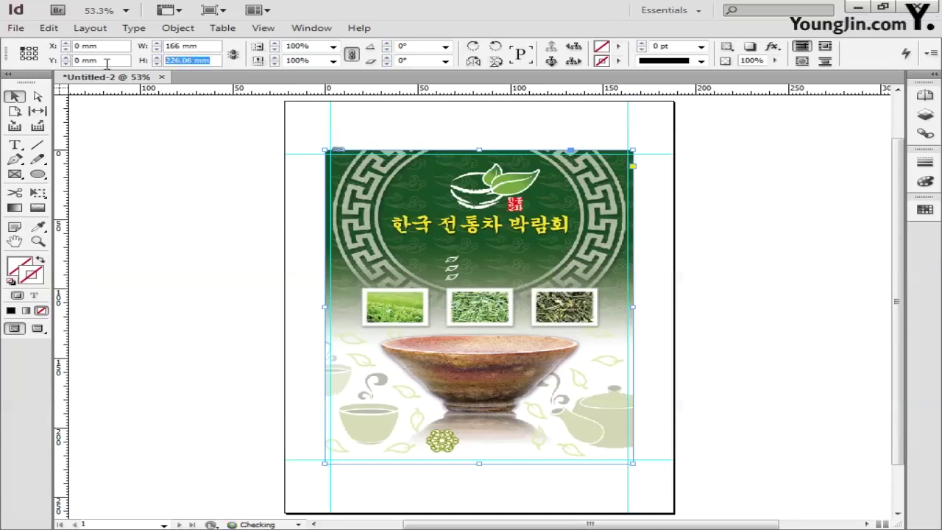
{"action": "type", "text": "22"}
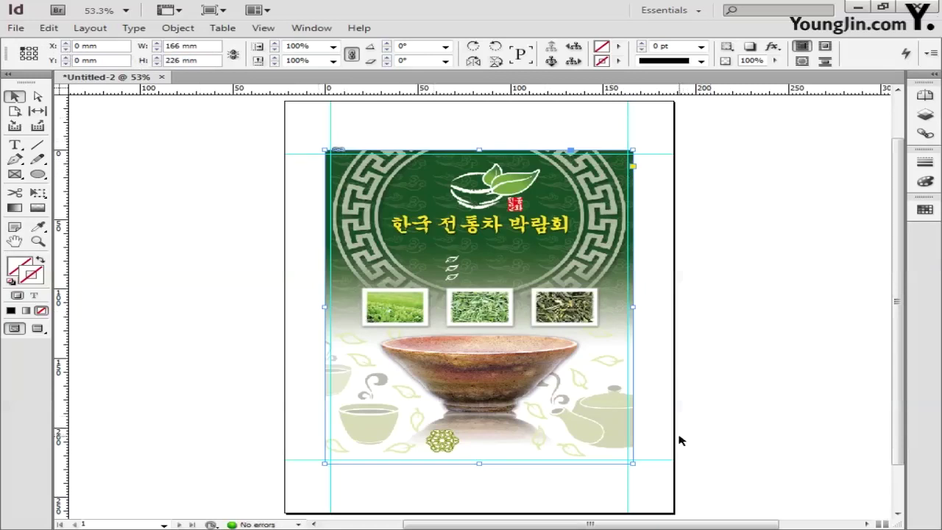
- Switch the placed image's display performance to High Quality Display
{"action": "right_click", "coordinate": [498, 344]}
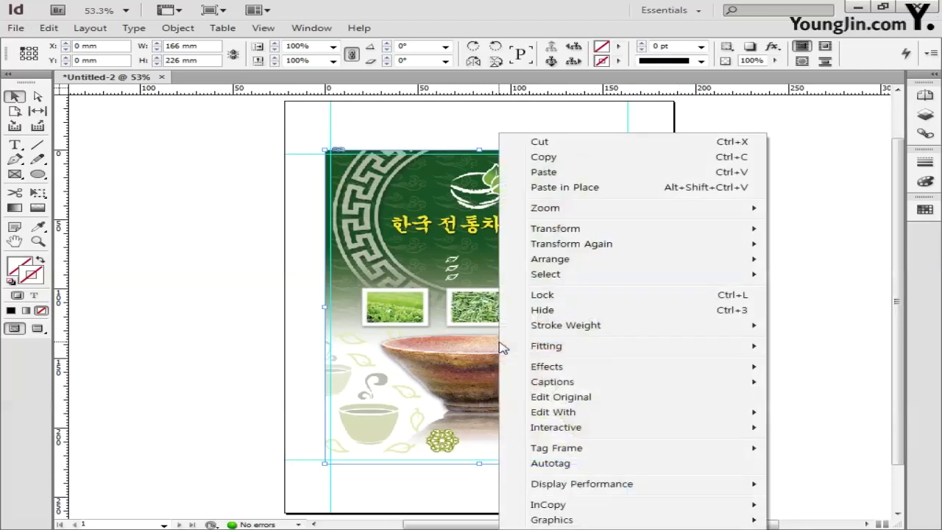
{"action": "mouse_move", "coordinate": [565, 487]}
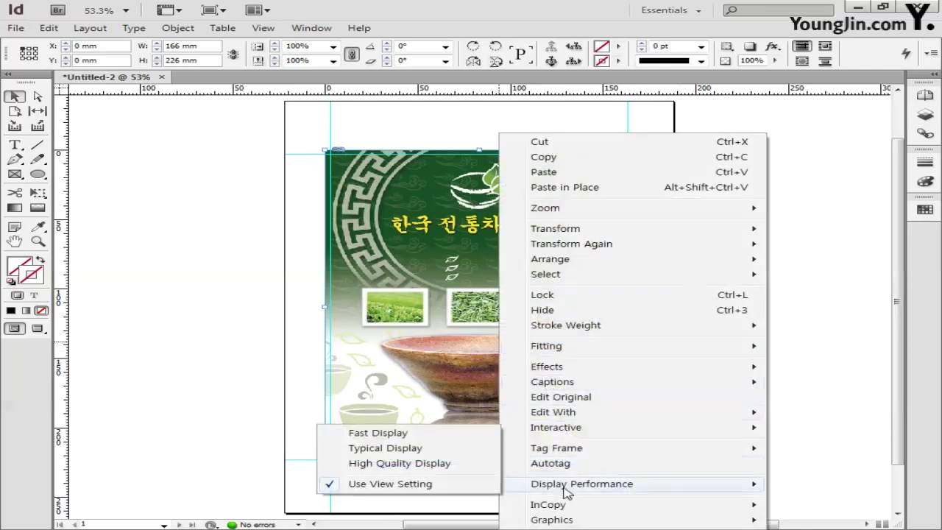
{"action": "left_click", "coordinate": [424, 465]}
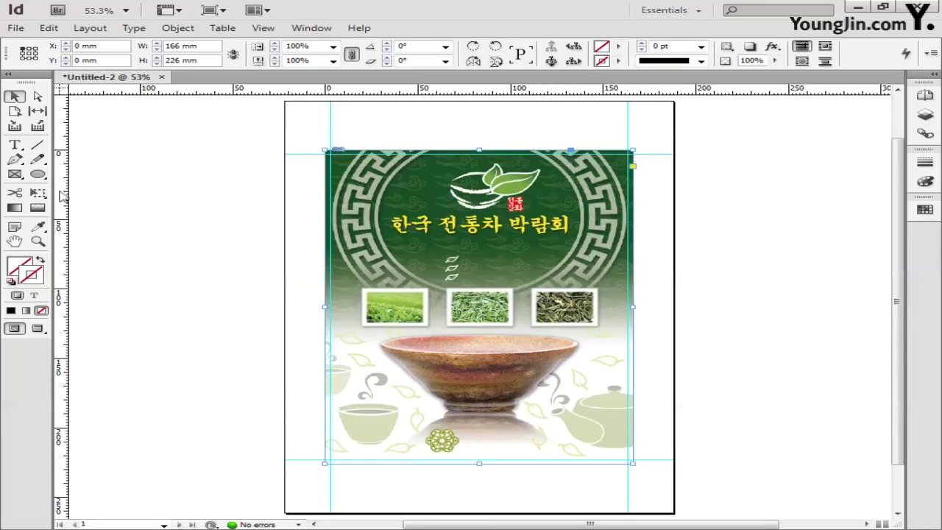
- Draw a rectangle about 160.7 by 220 mm along the inset guides over the image and check its stroke weight
{"action": "left_click", "coordinate": [38, 175]}
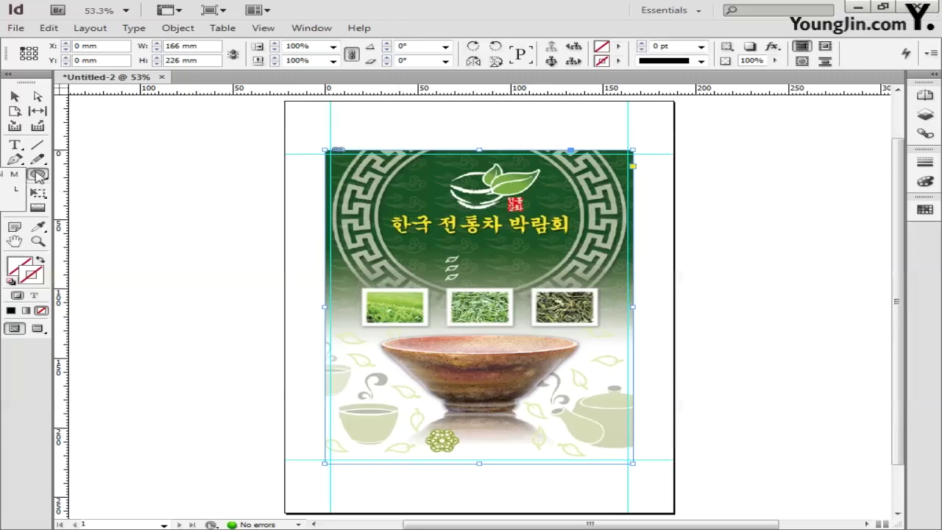
{"action": "left_click", "coordinate": [39, 175]}
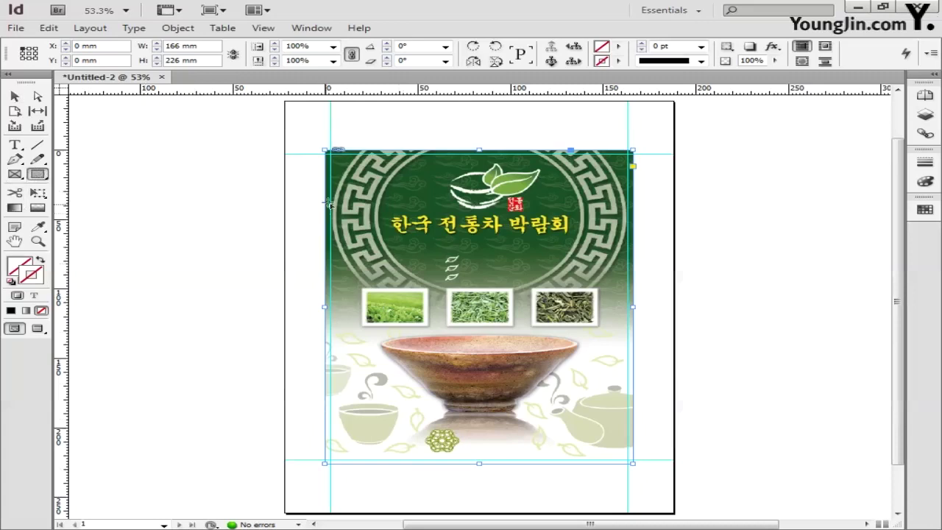
{"action": "left_click_drag", "start_coordinate": [333, 155], "coordinate": [630, 460]}
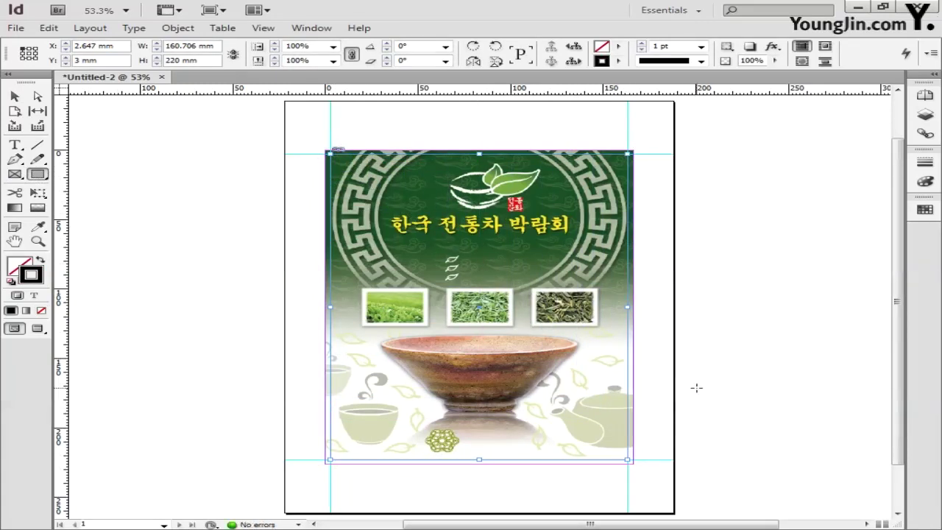
{"action": "left_click", "coordinate": [925, 161]}
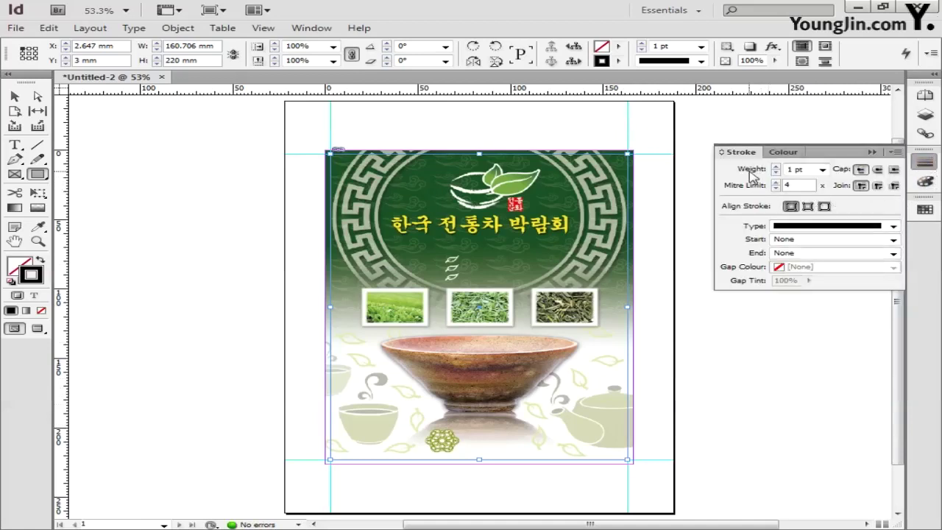
{"action": "left_click", "coordinate": [811, 171]}
{"action": "left_click", "coordinate": [926, 165]}
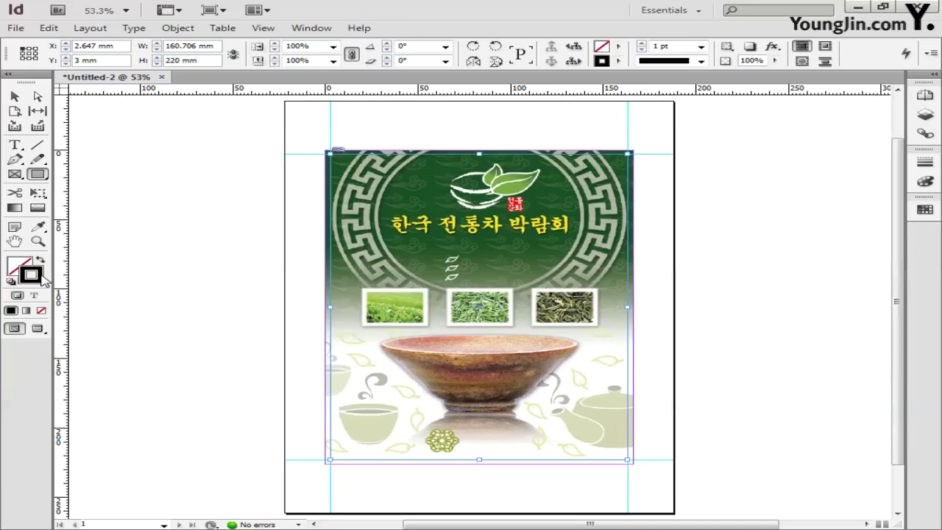
- Add a text frame below the yellow title reading "맛과 향으로 음미하는 한국 전통차 박람회에 여러분을 모십니다."
{"action": "left_click", "coordinate": [38, 240]}
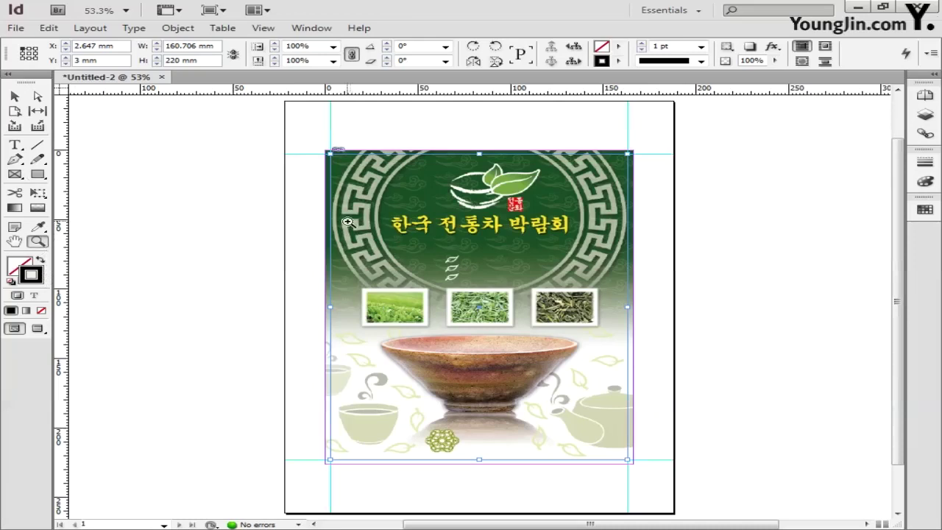
{"action": "left_click_drag", "start_coordinate": [368, 214], "coordinate": [569, 296]}
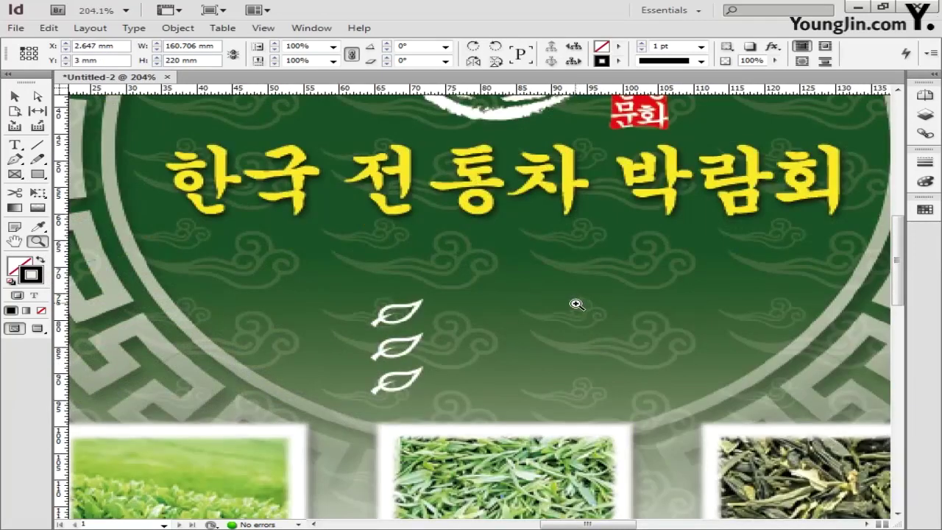
{"action": "left_click", "coordinate": [20, 146]}
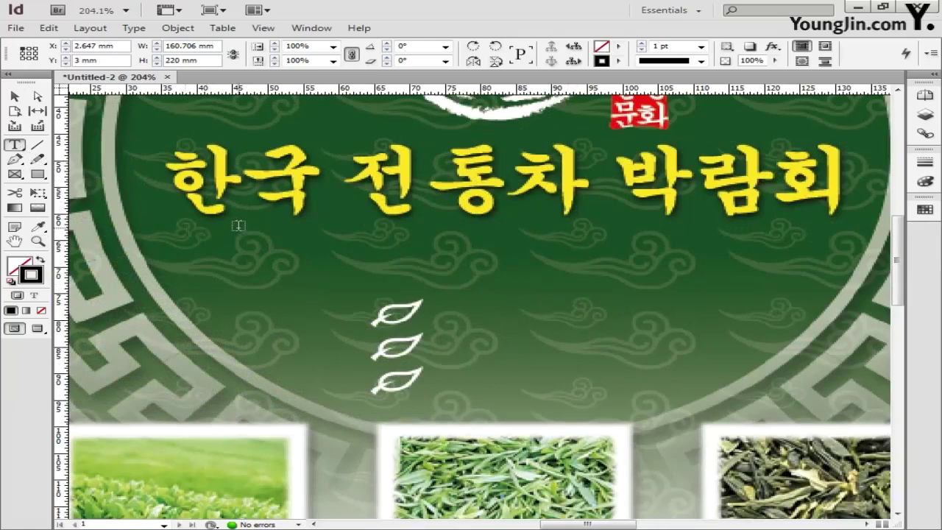
{"action": "left_click_drag", "start_coordinate": [239, 228], "coordinate": [789, 288]}
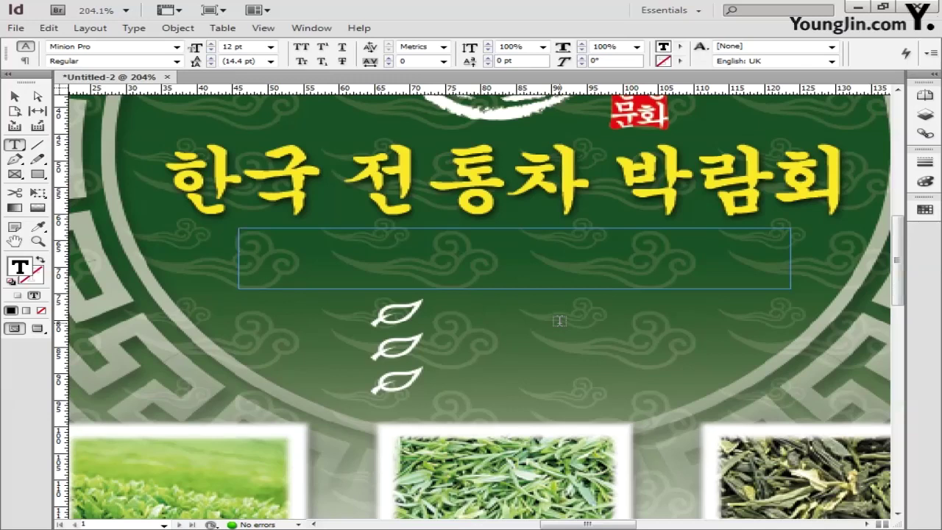
{"action": "type", "text": "전통 차문화 체험행사 개최"}
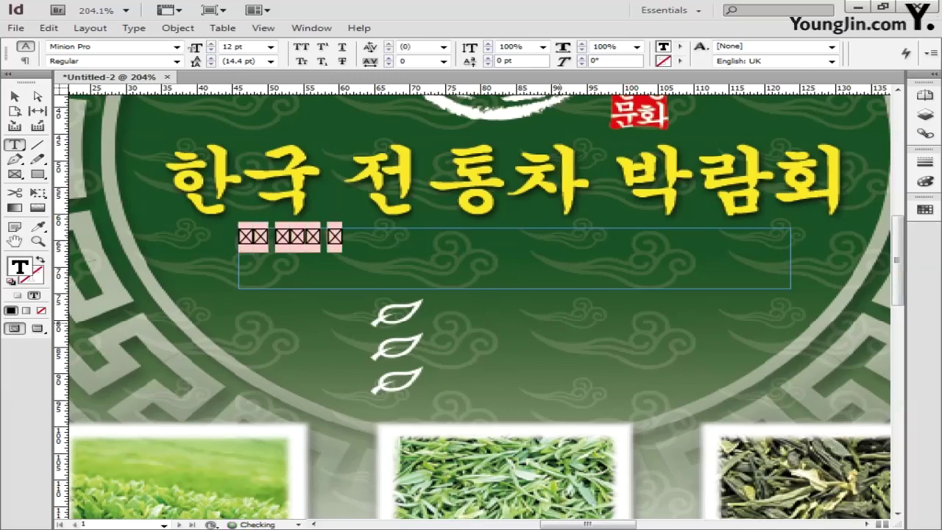
{"action": "type", "text": " 시음회 전통다과 판매행"}
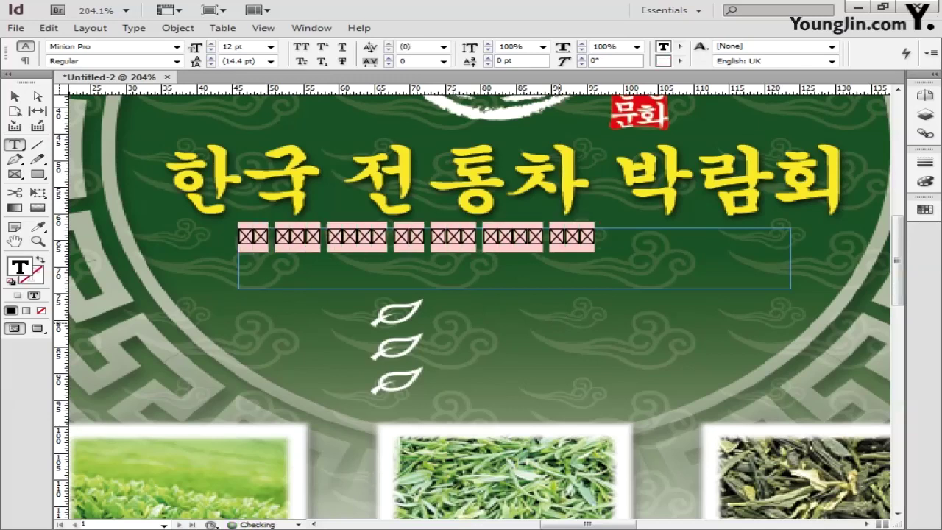
{"action": "type", "text": "사 무료입장."}
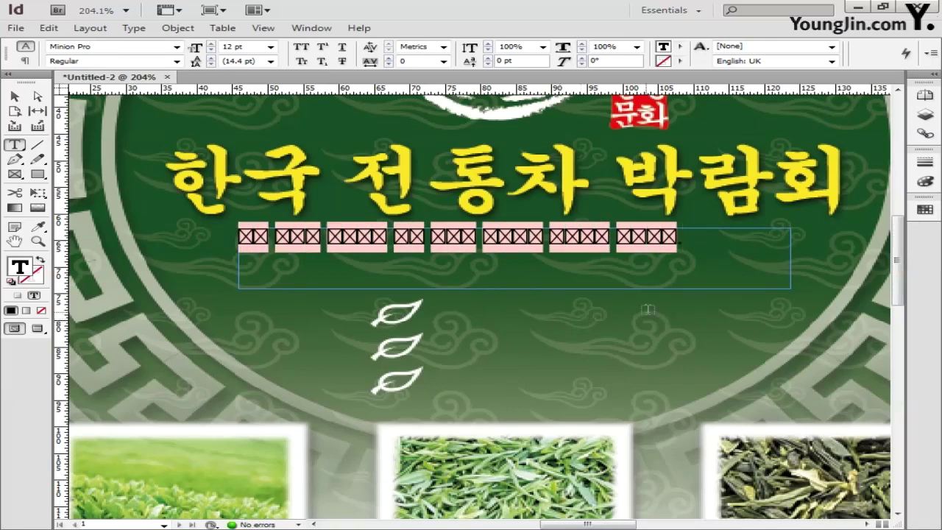
- Colour the whole sentence below the title white by setting its K value to 0%
{"action": "left_click_drag", "start_coordinate": [686, 250], "coordinate": [242, 248]}
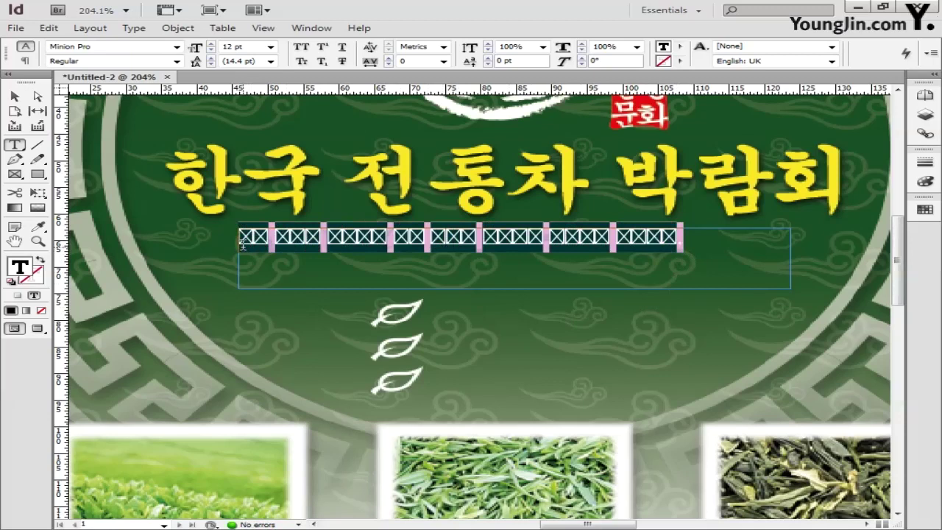
{"action": "double_click", "coordinate": [26, 268]}
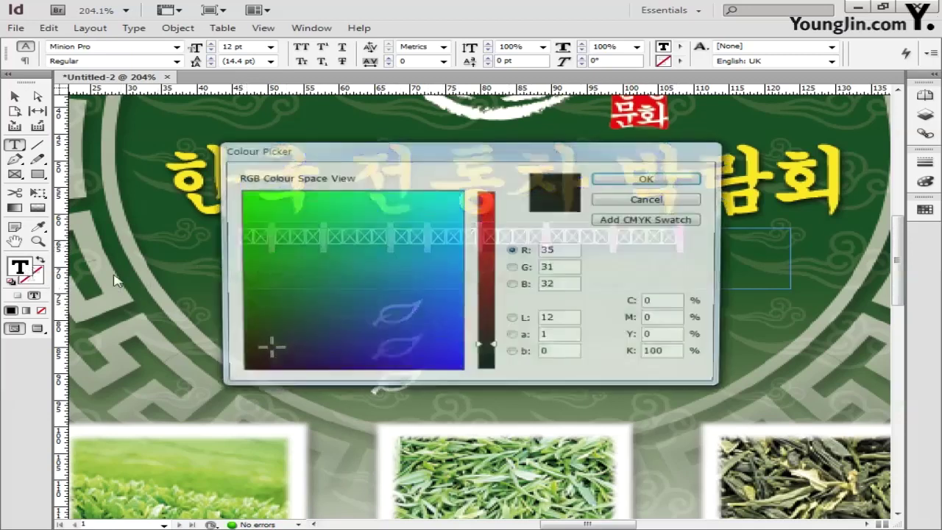
{"action": "double_click", "coordinate": [677, 354]}
{"action": "type", "text": "0"}
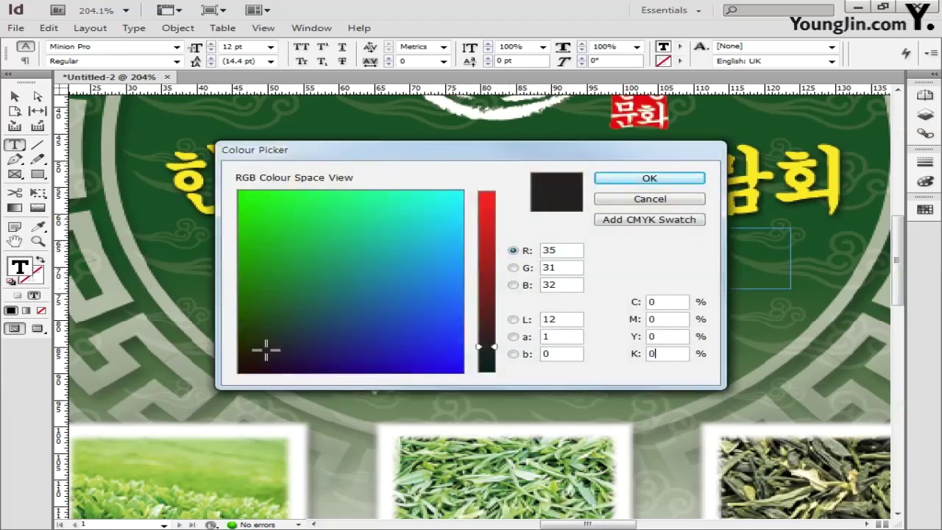
{"action": "key", "text": "Return"}
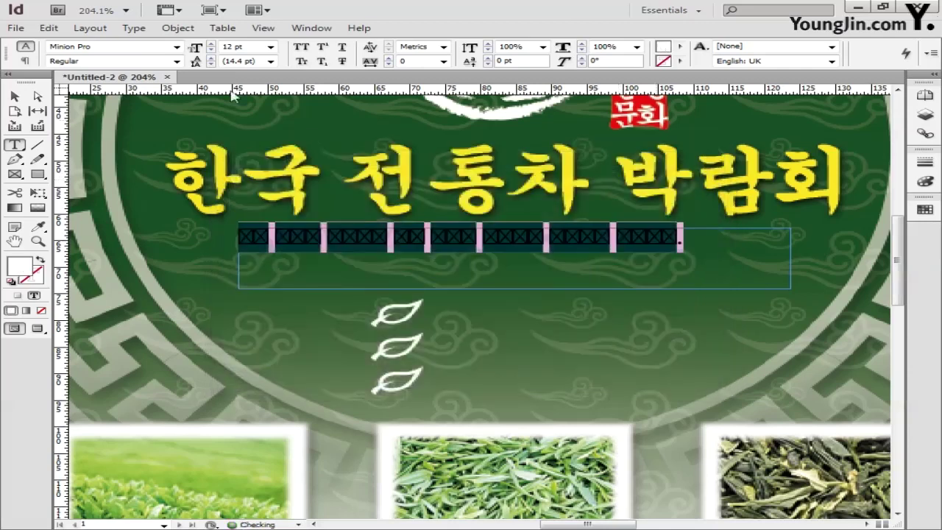
- Change the font of the sentence below the title to Adobe Gothic Std
{"action": "left_click", "coordinate": [176, 47]}
{"action": "scroll", "coordinate": [366, 46], "scroll_direction": "up", "scroll_amount": 2}
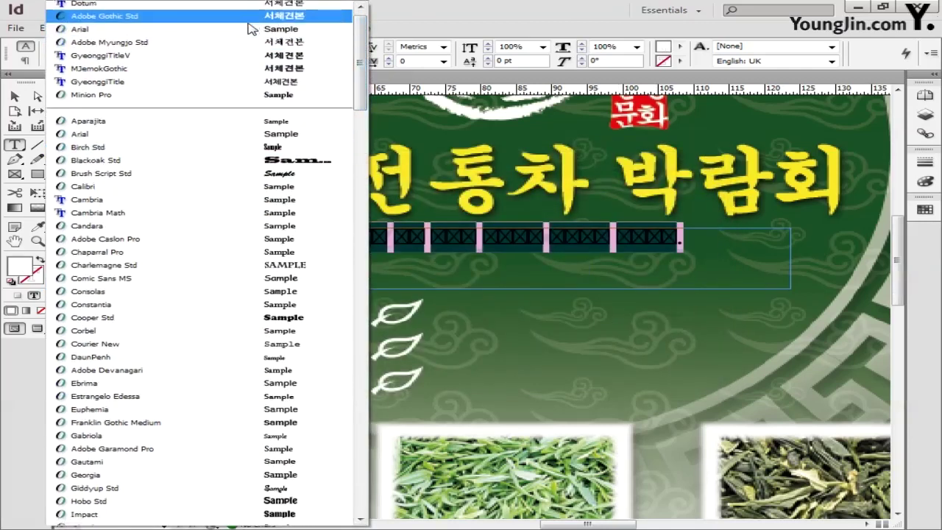
{"action": "left_click", "coordinate": [251, 22]}
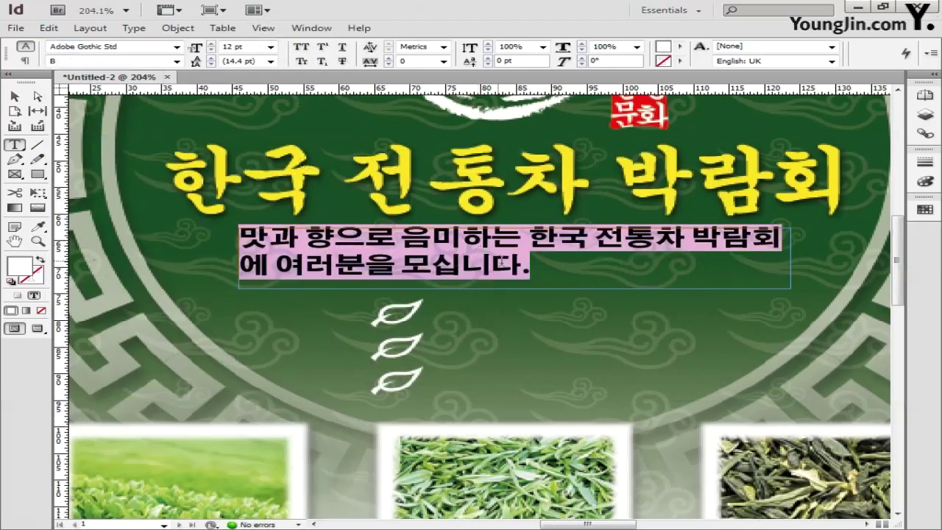
- Centre-align the whole white sentence within its text frame
{"action": "left_click_drag", "start_coordinate": [525, 269], "coordinate": [240, 237]}
{"action": "left_click", "coordinate": [133, 28]}
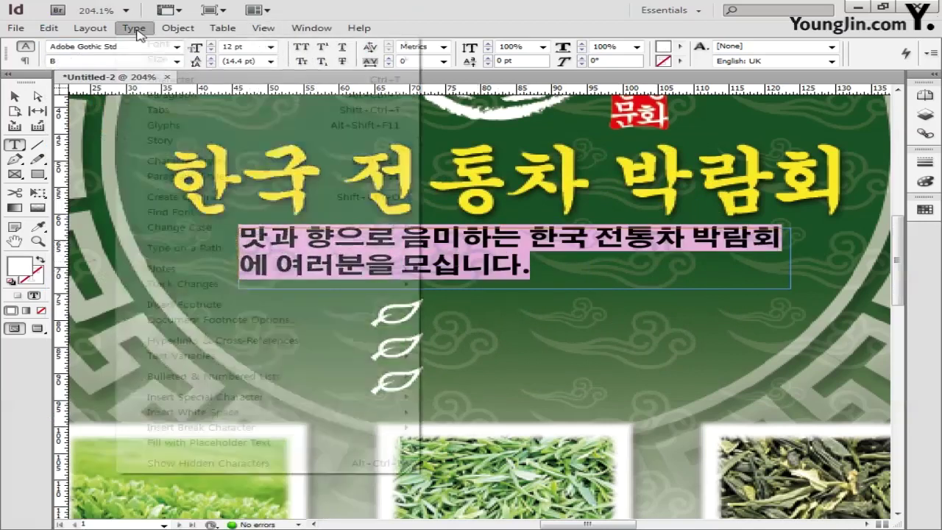
{"action": "left_click", "coordinate": [155, 95]}
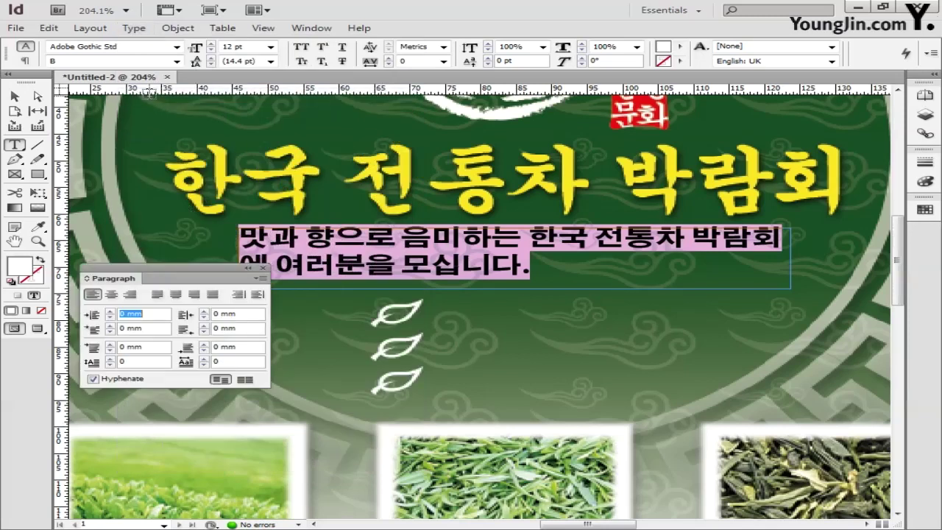
{"action": "left_click", "coordinate": [112, 295]}
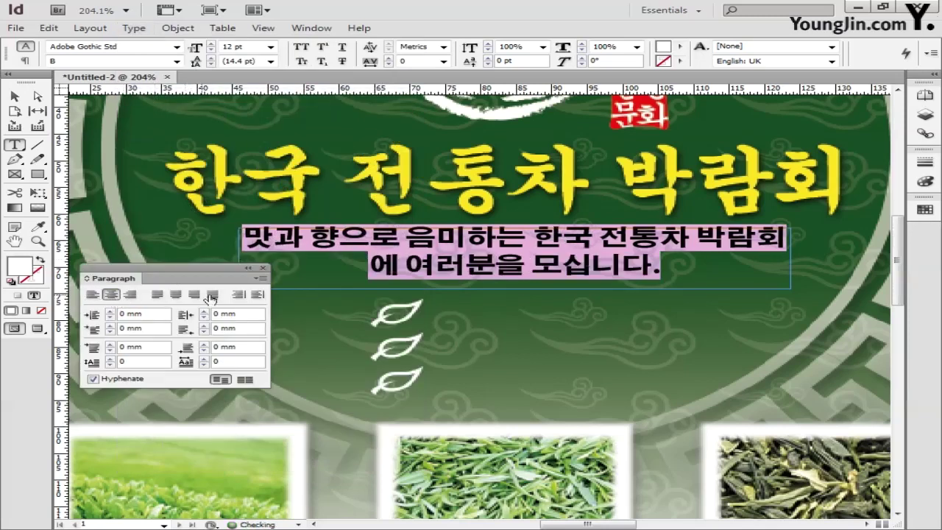
{"action": "left_click", "coordinate": [263, 268]}
{"action": "left_click", "coordinate": [14, 96]}
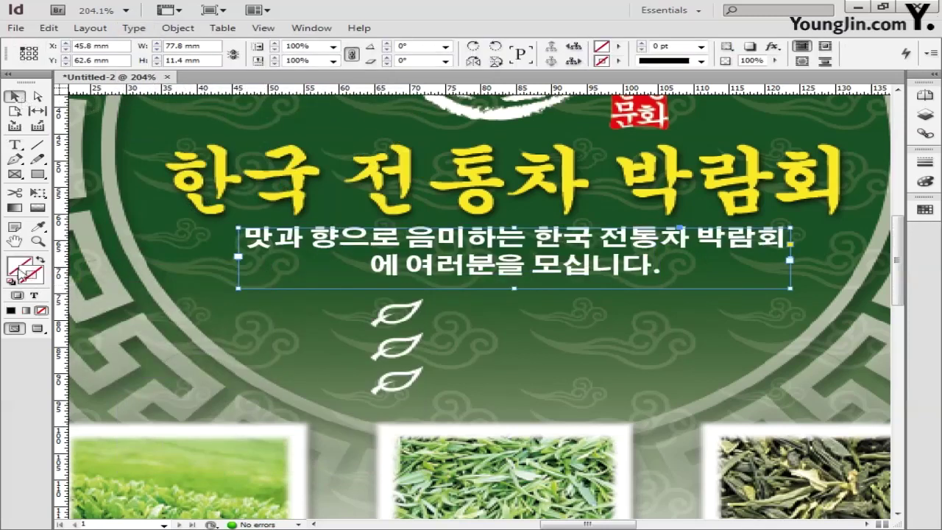
- Add a drop shadow with 0.6 mm distance and 1 mm size to the text frame of the sentence below the title
{"action": "double_click", "coordinate": [15, 241]}
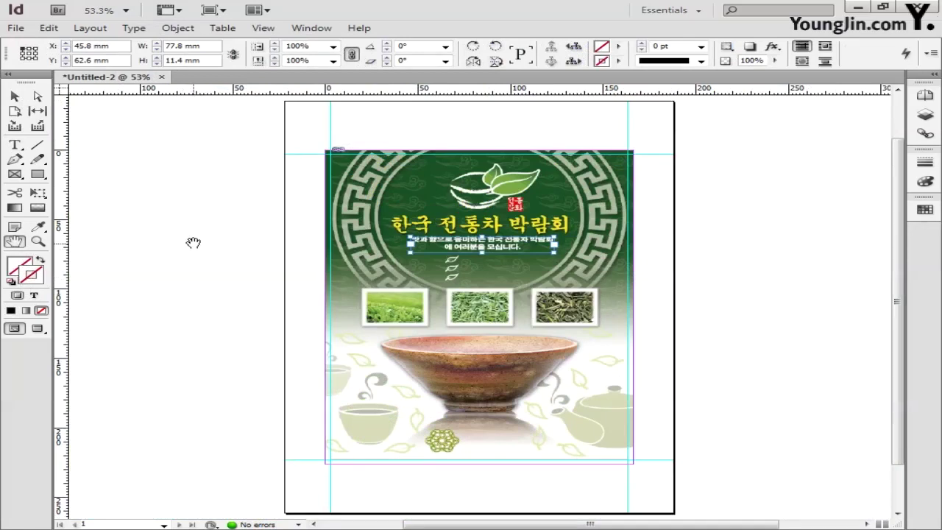
{"action": "left_click", "coordinate": [39, 241]}
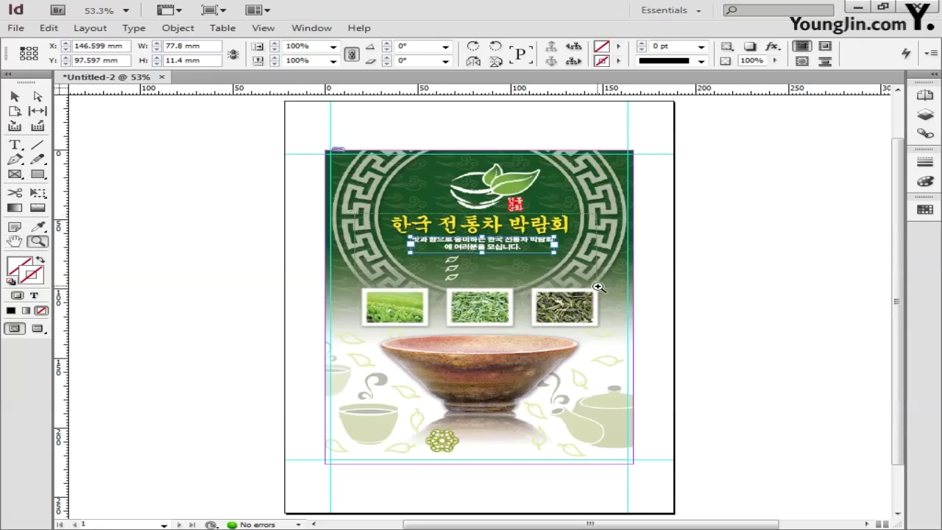
{"action": "left_click", "coordinate": [599, 286]}
{"action": "left_click", "coordinate": [16, 98]}
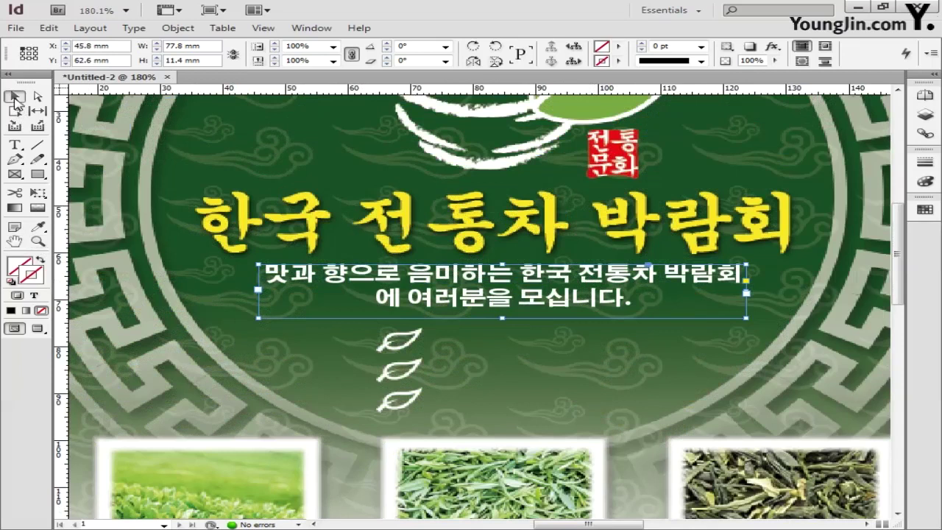
{"action": "right_click", "coordinate": [480, 280]}
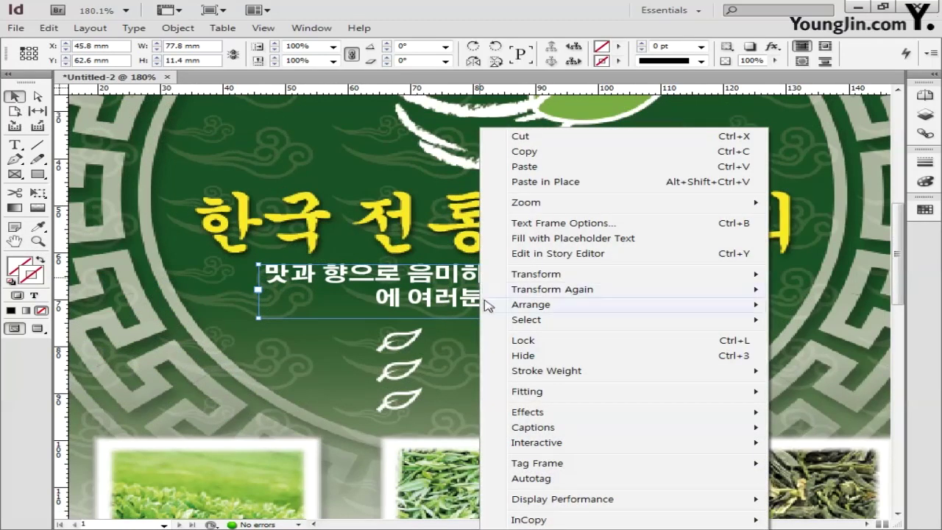
{"action": "mouse_move", "coordinate": [529, 413]}
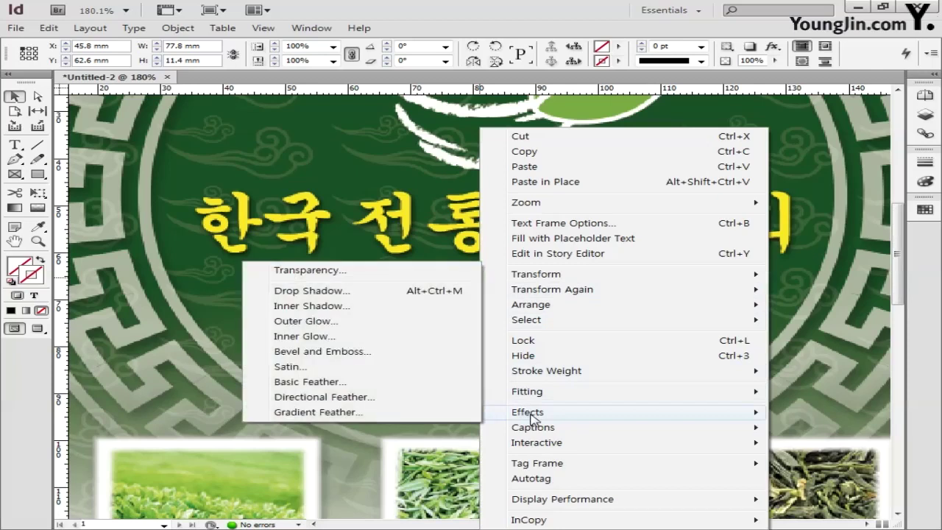
{"action": "left_click", "coordinate": [332, 290]}
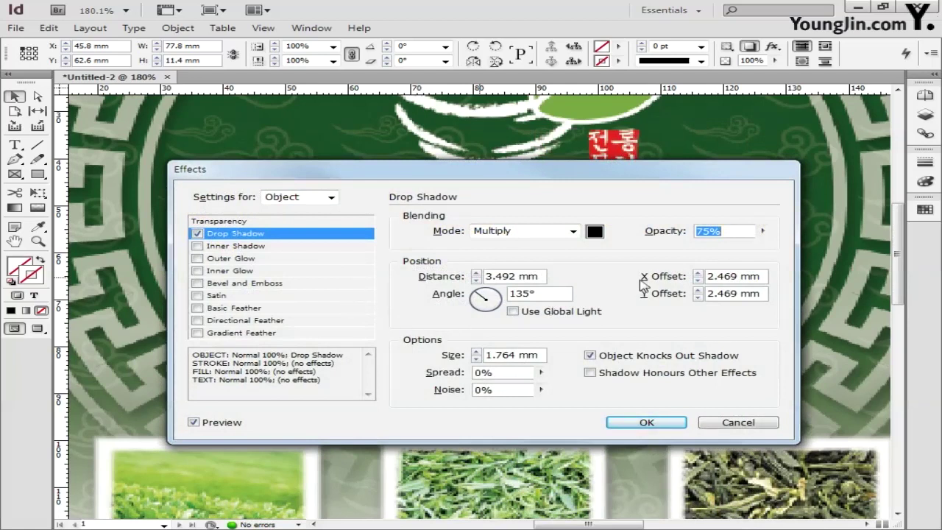
{"action": "left_click_drag", "start_coordinate": [544, 277], "coordinate": [441, 283]}
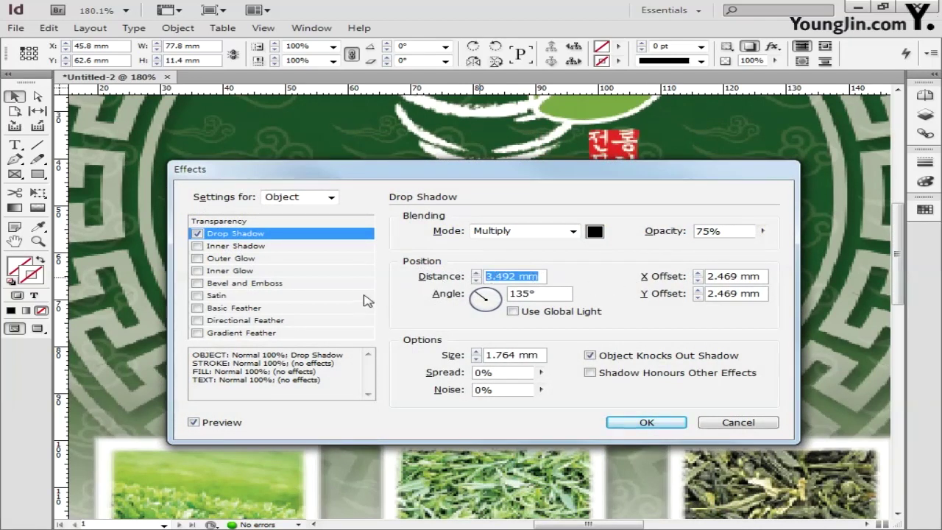
{"action": "type", "text": "."}
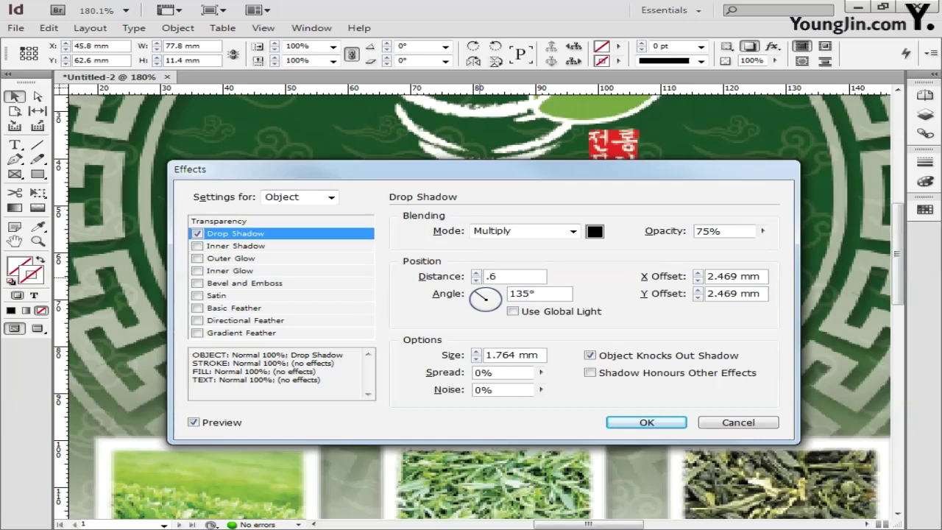
{"action": "type", "text": "6"}
{"action": "left_click_drag", "start_coordinate": [536, 361], "coordinate": [412, 362]}
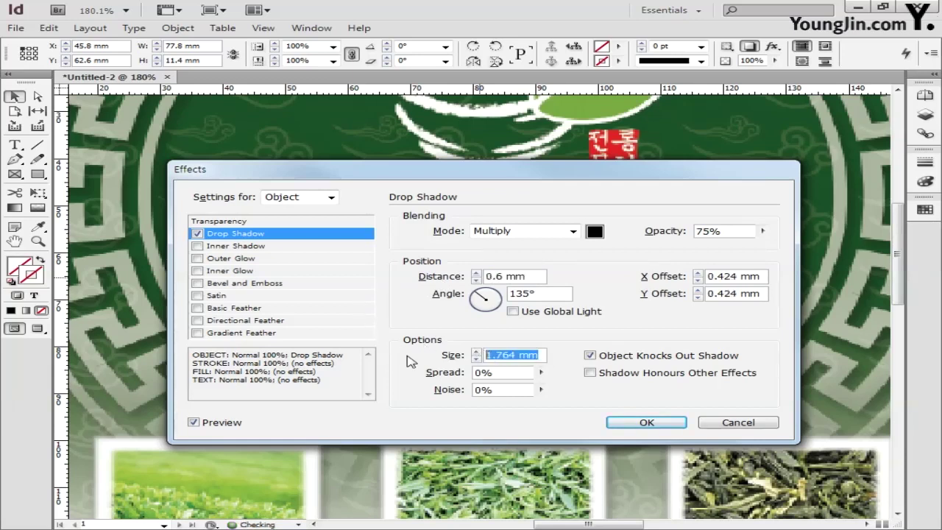
{"action": "type", "text": "1"}
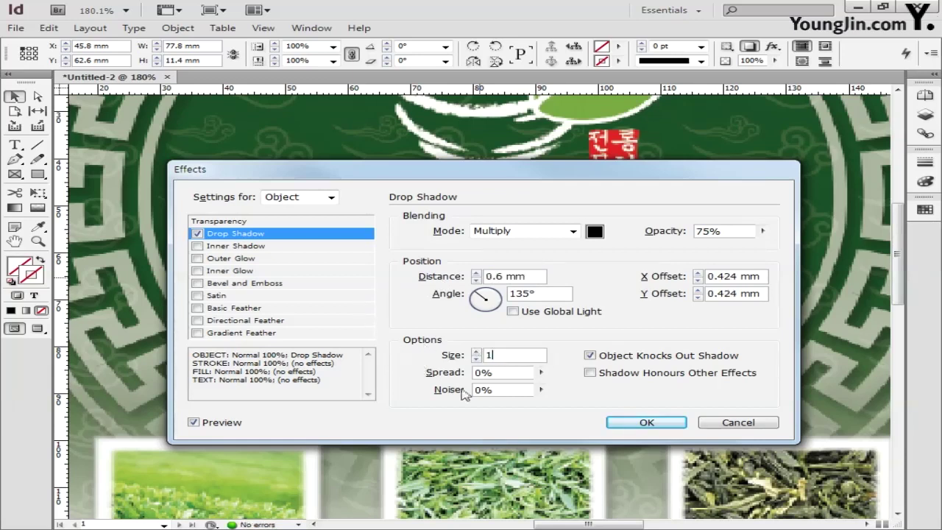
{"action": "left_click", "coordinate": [649, 423]}
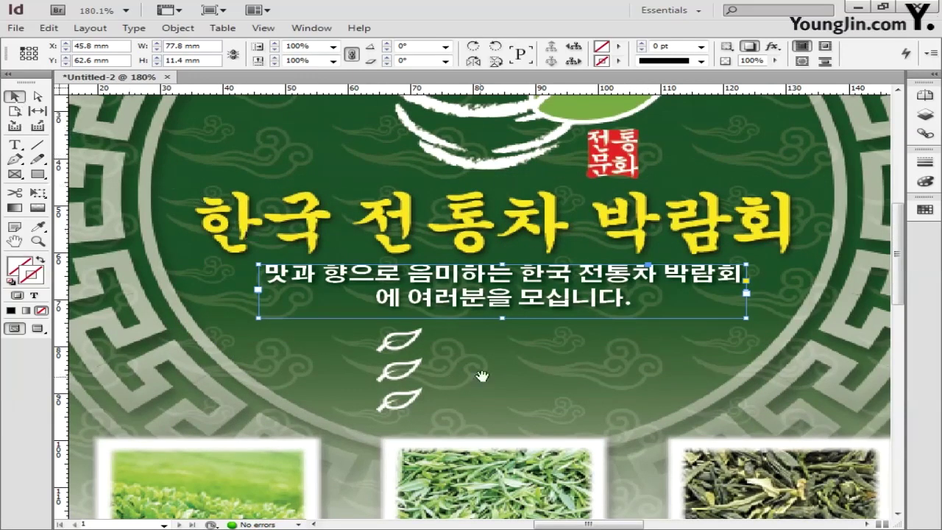
- Add a text frame about 40 by 20 mm beside the three leaf icons and paste the organiser, date and venue details into it
{"action": "left_click_drag", "start_coordinate": [483, 376], "coordinate": [484, 242]}
{"action": "left_click", "coordinate": [473, 249]}
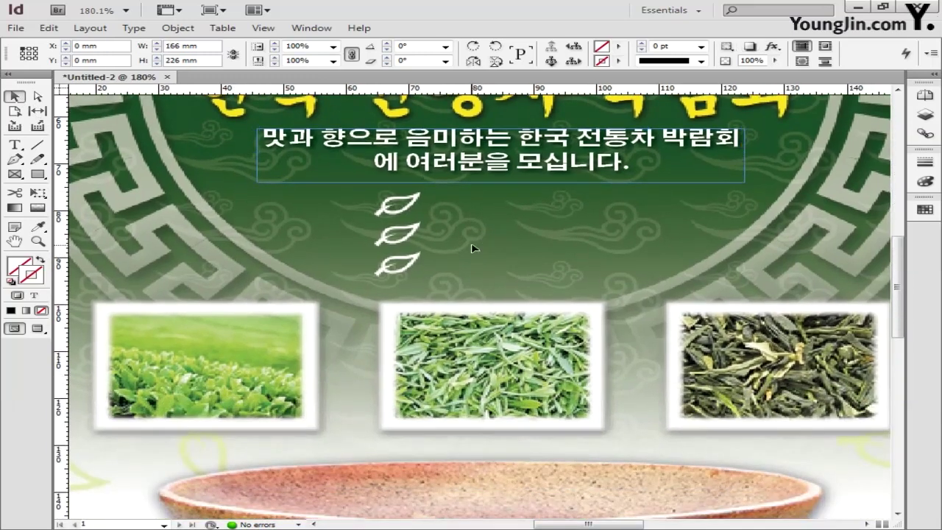
{"action": "left_click", "coordinate": [16, 147]}
{"action": "left_click_drag", "start_coordinate": [440, 191], "coordinate": [689, 284]}
{"action": "key", "text": "ctrl+v"}
- Change the font of the pasted event details to Adobe Gothic Std and colour the text white
{"action": "key", "text": "ctrl+a"}
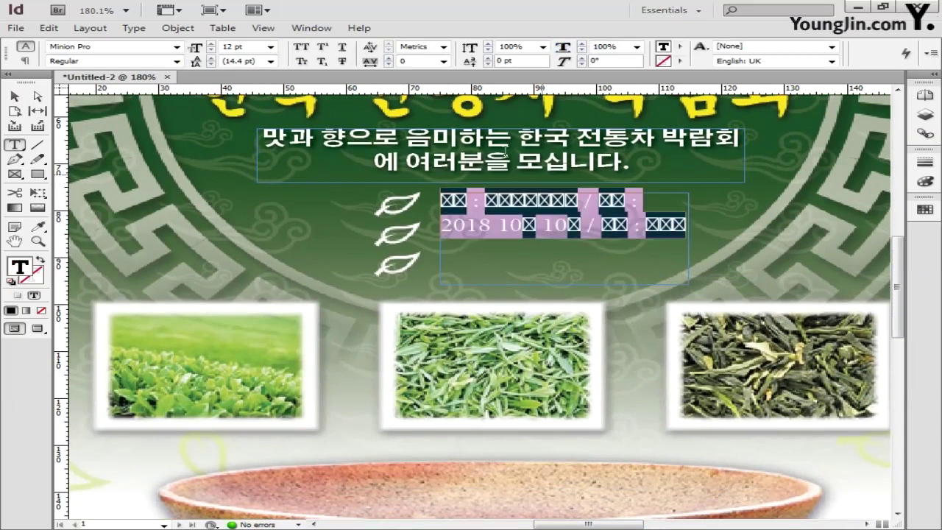
{"action": "left_click", "coordinate": [177, 46]}
{"action": "left_click", "coordinate": [324, 49]}
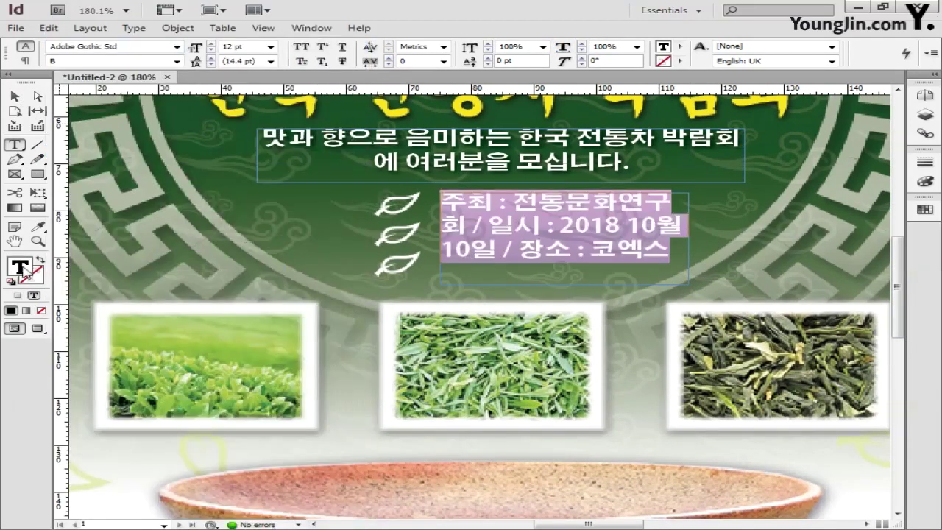
{"action": "double_click", "coordinate": [20, 267]}
{"action": "key", "text": "Return"}
- Split the event details into separate lines for 주최, 일시 and 장소, removing the slashes and extra spaces between them
{"action": "left_click", "coordinate": [467, 225]}
{"action": "key", "text": "Delete"}
{"action": "key", "text": "Delete"}
{"action": "key", "text": "Return"}
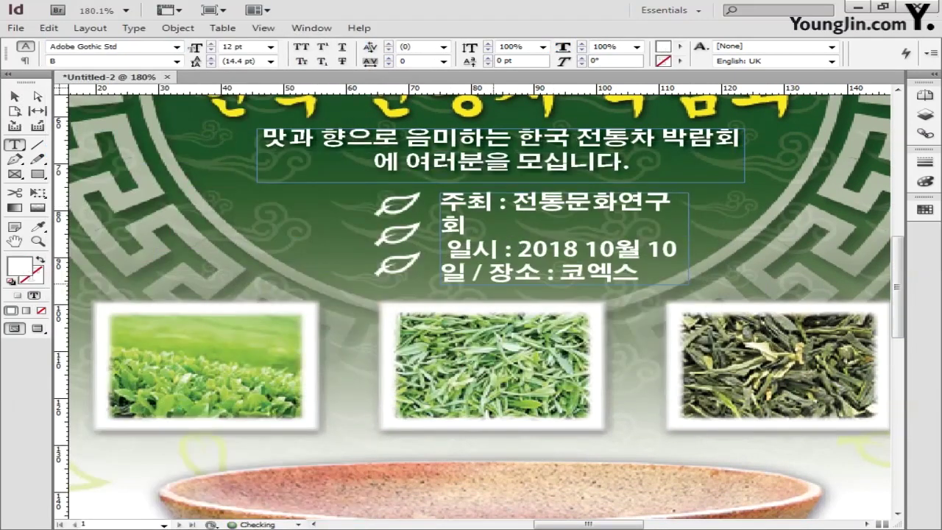
{"action": "key", "text": "Delete"}
{"action": "key", "text": "Delete"}
{"action": "key", "text": "Delete"}
{"action": "key", "text": "Delete"}
{"action": "key", "text": "Delete"}
{"action": "key", "text": "Delete"}
{"action": "key", "text": "Delete"}
{"action": "key", "text": "Delete"}
{"action": "key", "text": "Delete"}
{"action": "key", "text": "Delete"}
{"action": "key", "text": "Delete"}
{"action": "key", "text": "Delete"}
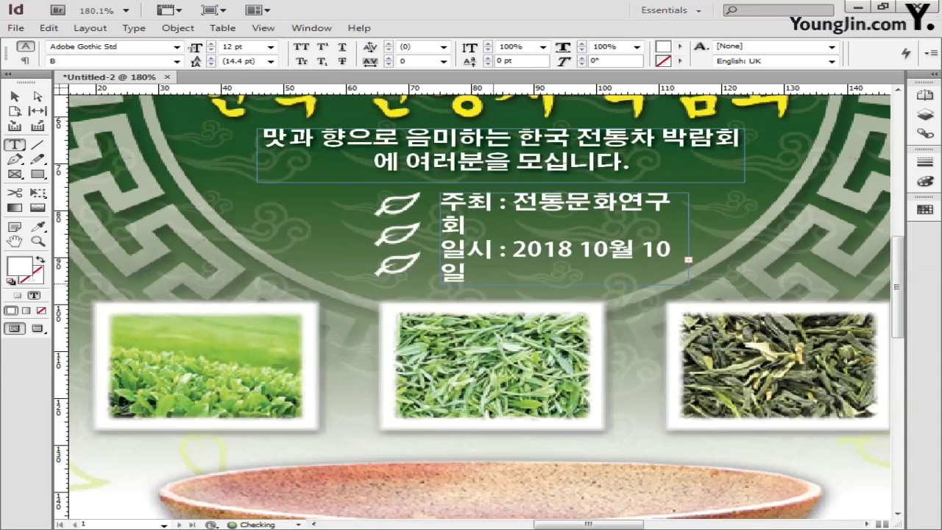
- Set the event details' font size to 10 pt and nudge their frame closer to the leaf icons
{"action": "left_click_drag", "start_coordinate": [470, 273], "coordinate": [446, 208]}
{"action": "left_click", "coordinate": [271, 46]}
{"action": "left_click", "coordinate": [243, 81]}
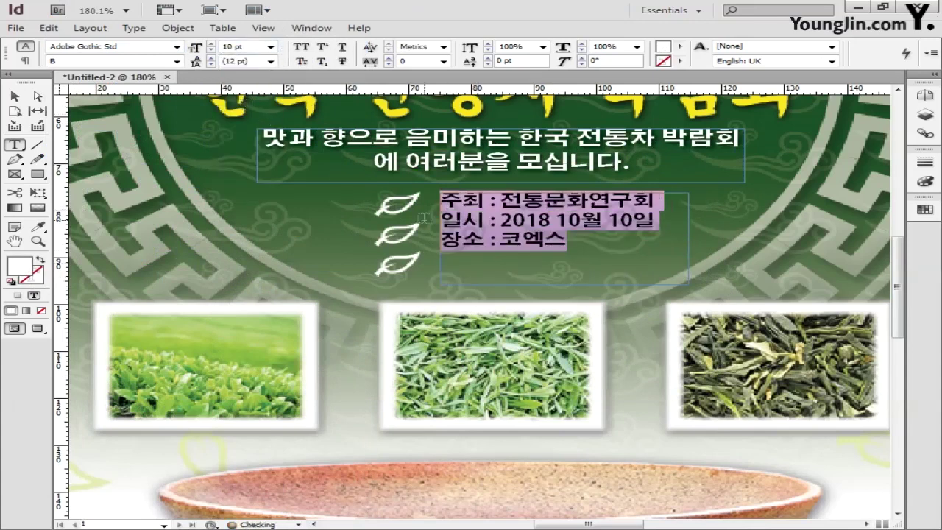
{"action": "key", "text": "Escape"}
- Set the leading of all three event detail lines to 20 pt so they match the leaf icons' spacing
{"action": "double_click", "coordinate": [479, 205]}
{"action": "key", "text": "ctrl+a"}
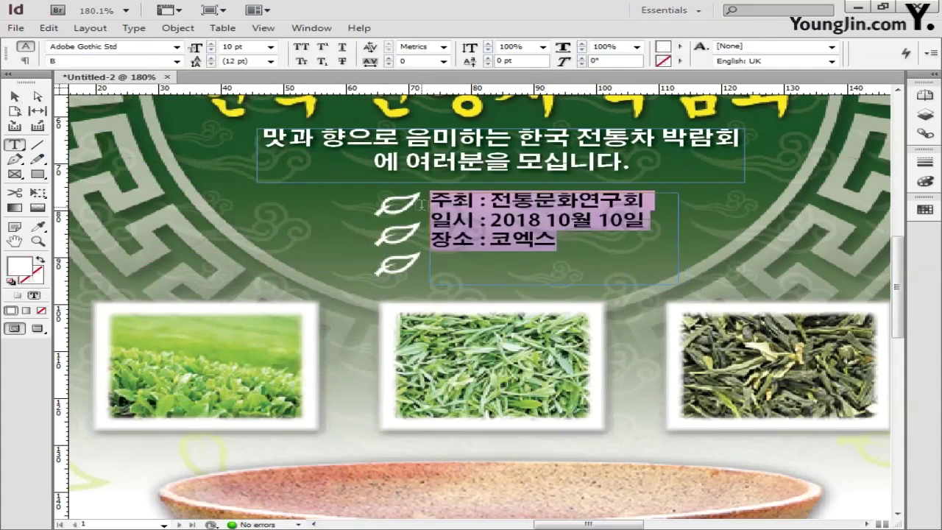
{"action": "left_click", "coordinate": [271, 61]}
{"action": "left_click", "coordinate": [239, 156]}
{"action": "triple_click", "coordinate": [232, 62]}
{"action": "type", "text": "20"}
{"action": "key", "text": "Return"}
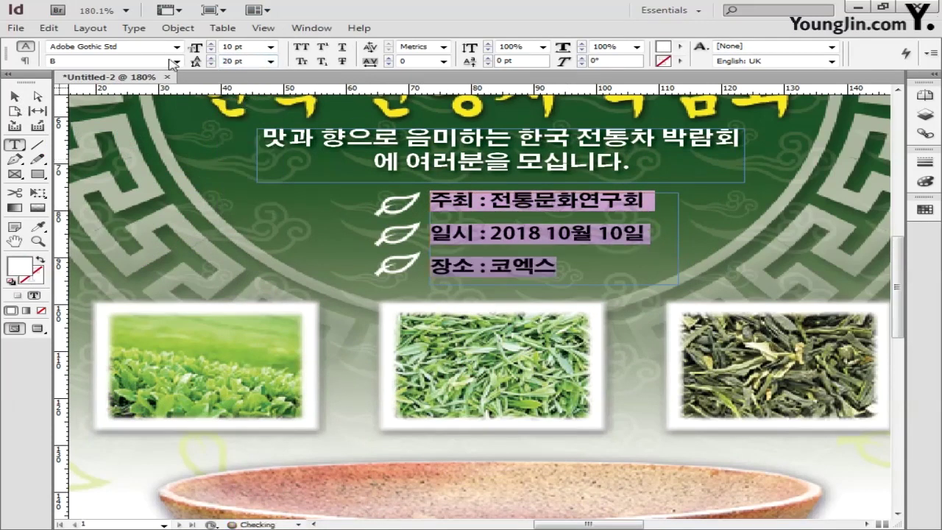
- Append "컨벤션홀" after 코엑스 on the venue line
{"action": "key", "text": "Right"}
{"action": "type", "text": "컨벤션홀"}
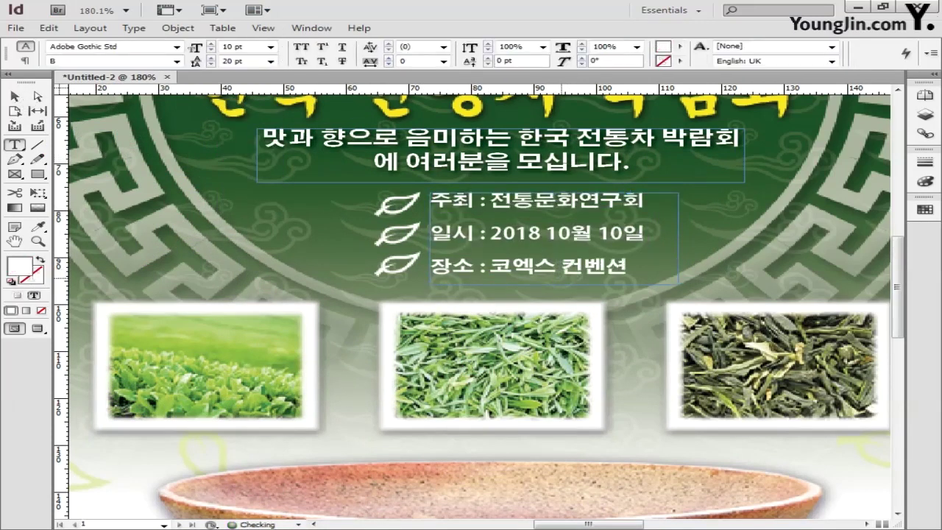
{"action": "key", "text": "Escape"}
- Add a drop shadow with 0.5 mm distance and 1 mm size to the event details' text frame
{"action": "right_click", "coordinate": [491, 199]}
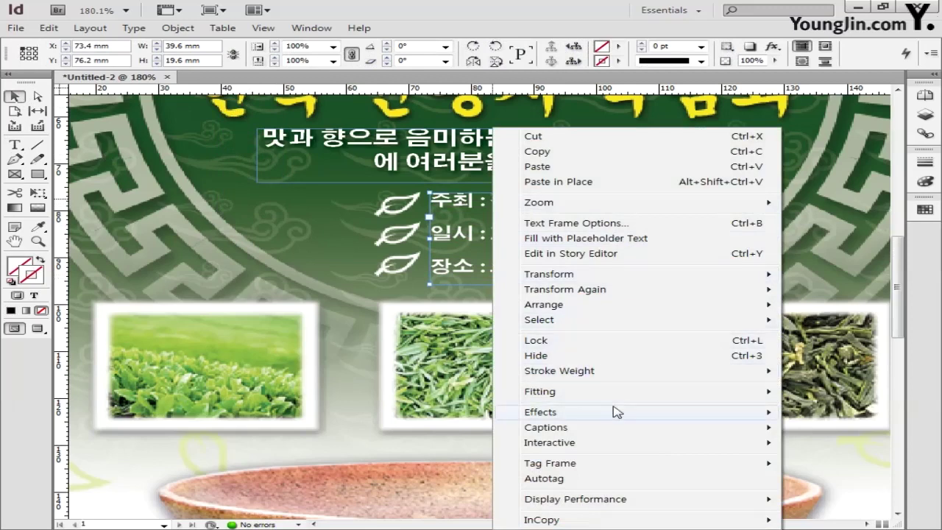
{"action": "mouse_move", "coordinate": [616, 410]}
{"action": "left_click", "coordinate": [353, 293]}
{"action": "triple_click", "coordinate": [539, 280]}
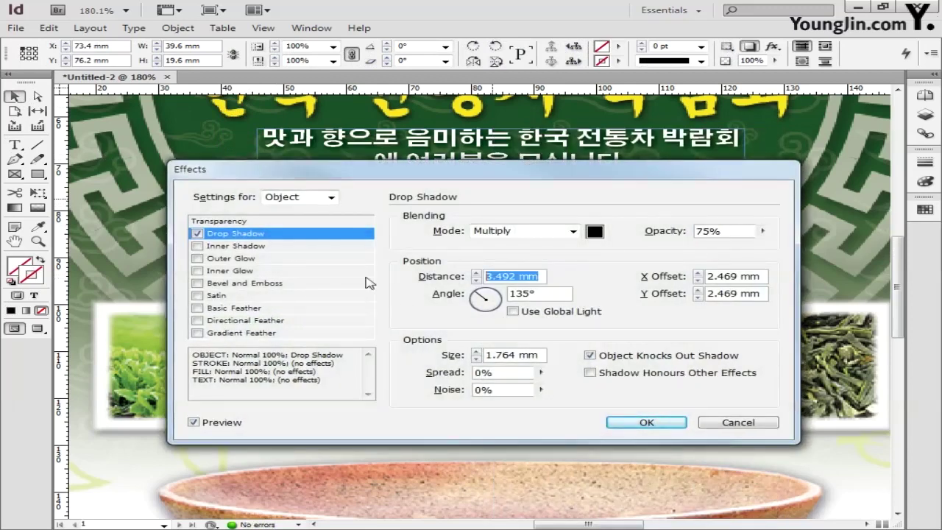
{"action": "type", "text": ".5"}
{"action": "triple_click", "coordinate": [528, 356]}
{"action": "type", "text": "1"}
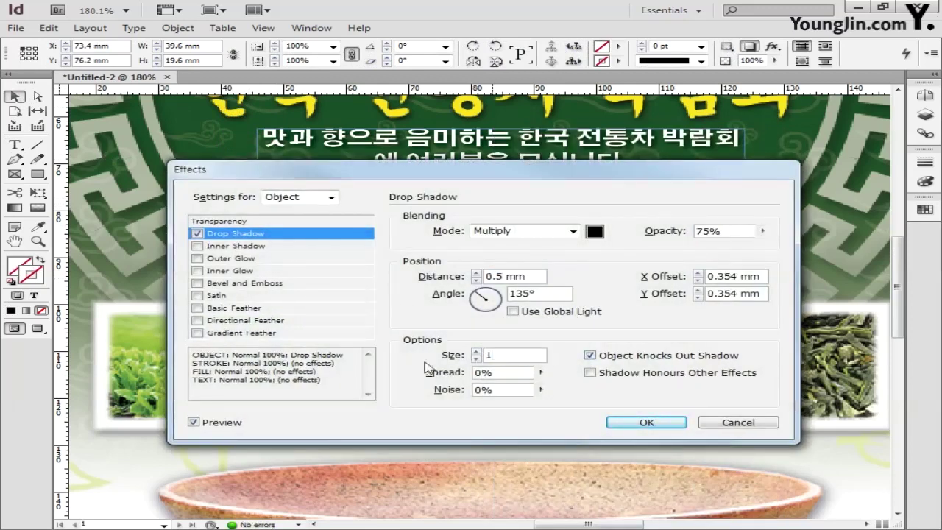
{"action": "left_click", "coordinate": [646, 422]}
- Add a text frame about 49 by 10 mm beside the green flower ornament below the bowl, reading "한글입력입니다"
{"action": "double_click", "coordinate": [14, 241]}
{"action": "left_click", "coordinate": [37, 242]}
{"action": "left_click_drag", "start_coordinate": [426, 425], "coordinate": [597, 463]}
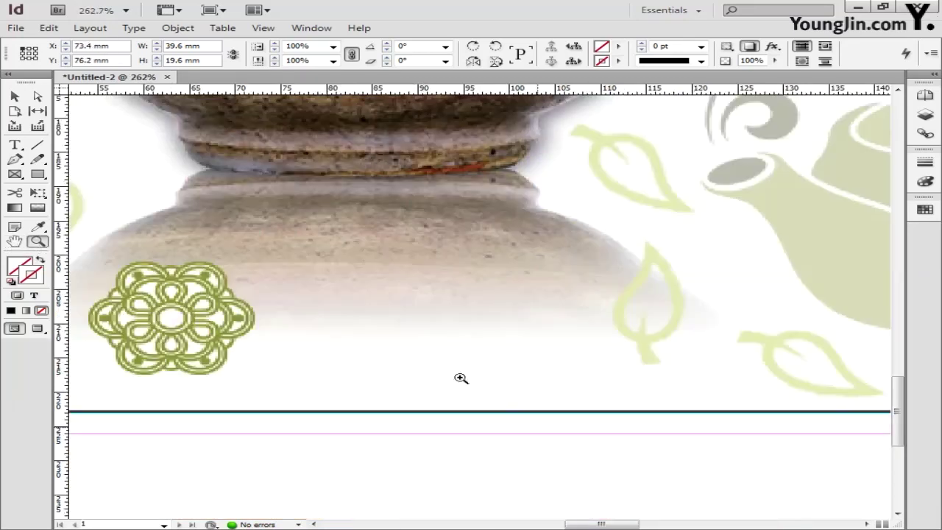
{"action": "key", "text": "t"}
{"action": "left_click_drag", "start_coordinate": [276, 288], "coordinate": [722, 358]}
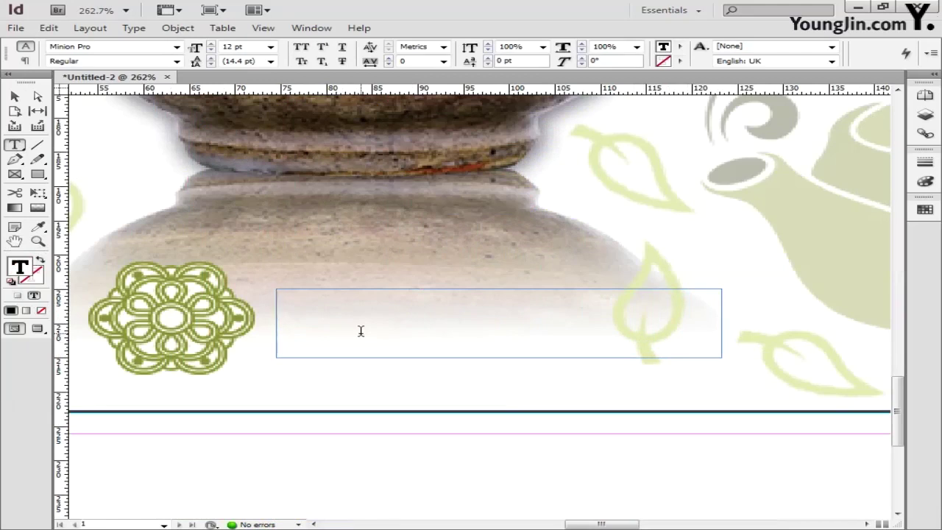
{"action": "type", "text": "한글입력"}
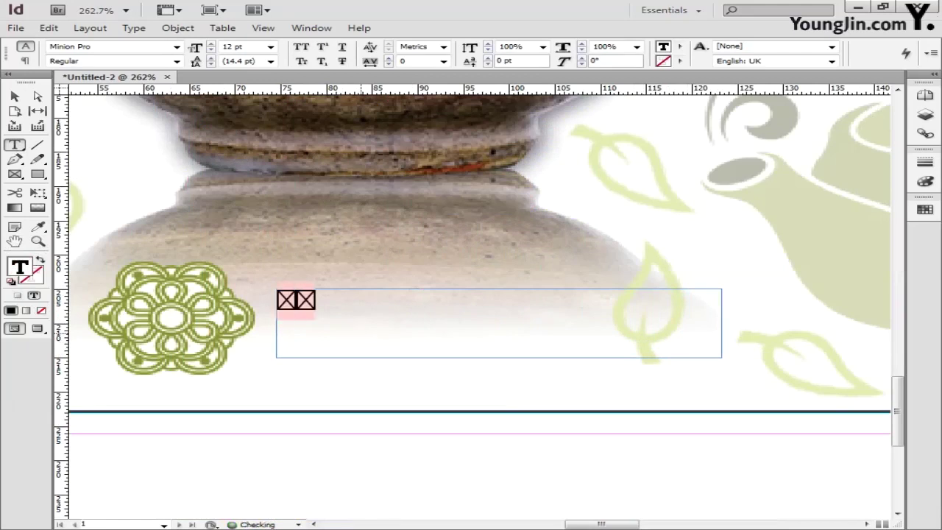
{"action": "type", "text": "입니다"}
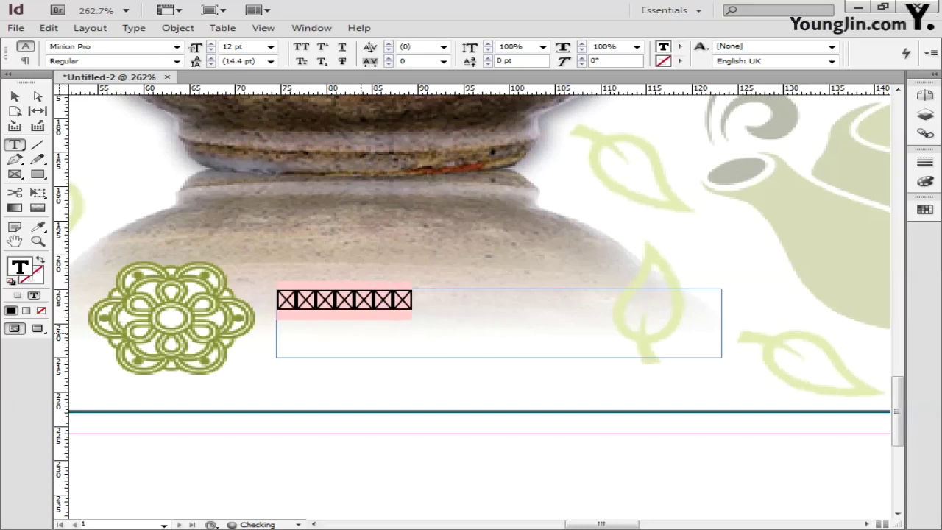
- Colour all the text beside the flower ornament brown with a CMYK mix using C 33% and Y 90%
{"action": "left_click", "coordinate": [15, 97]}
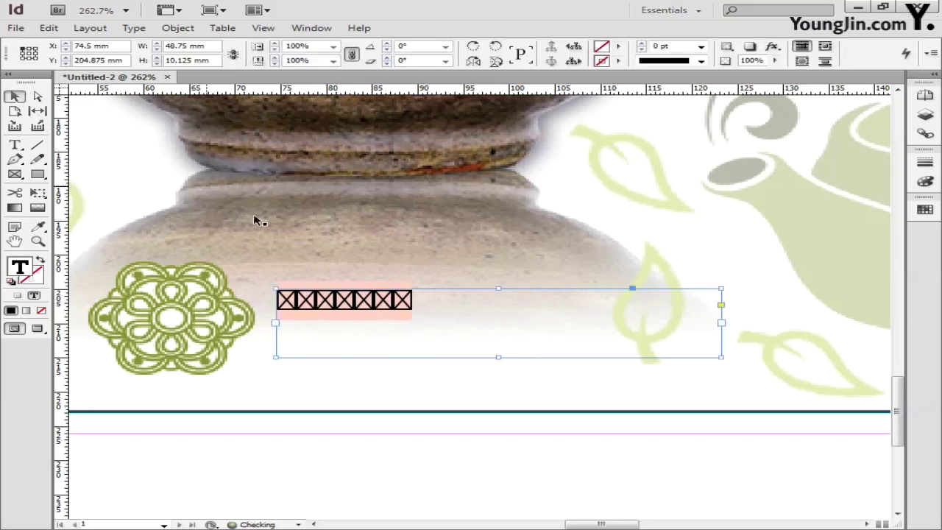
{"action": "double_click", "coordinate": [427, 307]}
{"action": "left_click_drag", "start_coordinate": [428, 306], "coordinate": [264, 307]}
{"action": "double_click", "coordinate": [25, 268]}
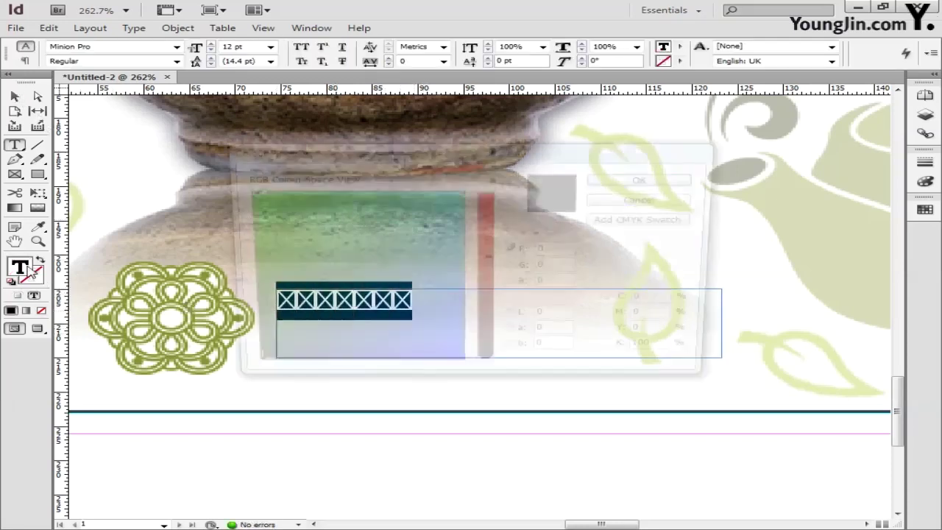
{"action": "double_click", "coordinate": [678, 305]}
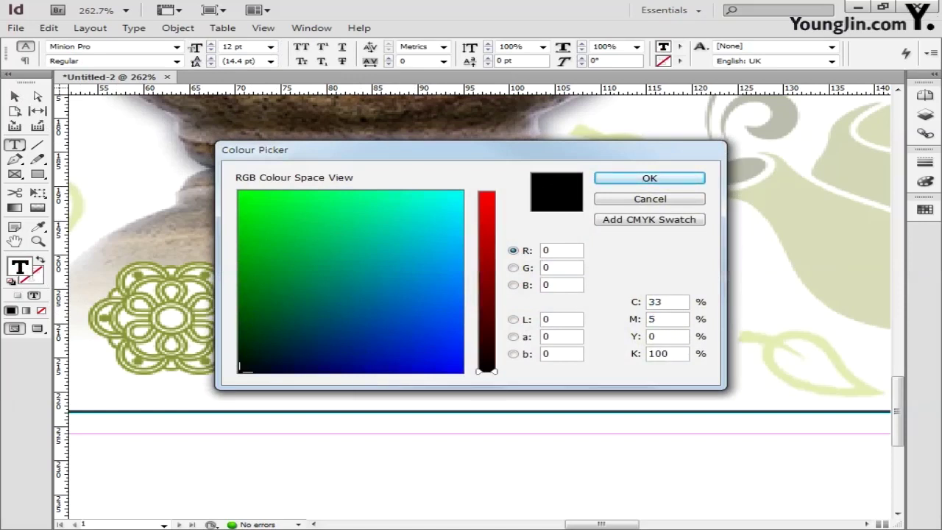
{"action": "type", "text": "90"}
{"action": "key", "text": "Tab"}
{"action": "type", "text": "3"}
{"action": "left_click", "coordinate": [645, 180]}
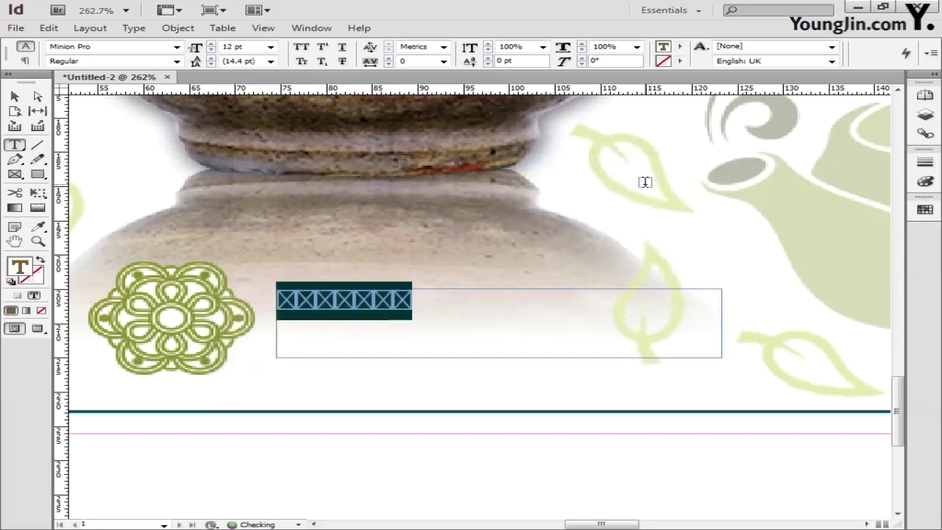
- Set all the text beside the green flower ornament in Adobe Myungjo Std at 16 pt
{"action": "left_click_drag", "start_coordinate": [400, 312], "coordinate": [258, 307]}
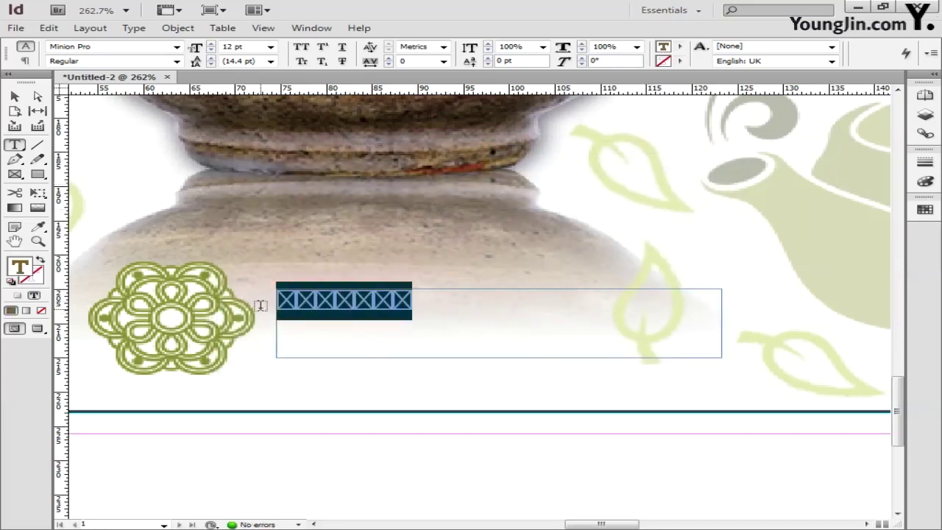
{"action": "left_click", "coordinate": [175, 47]}
{"action": "scroll", "coordinate": [360, 58], "scroll_direction": "up", "scroll_amount": 2}
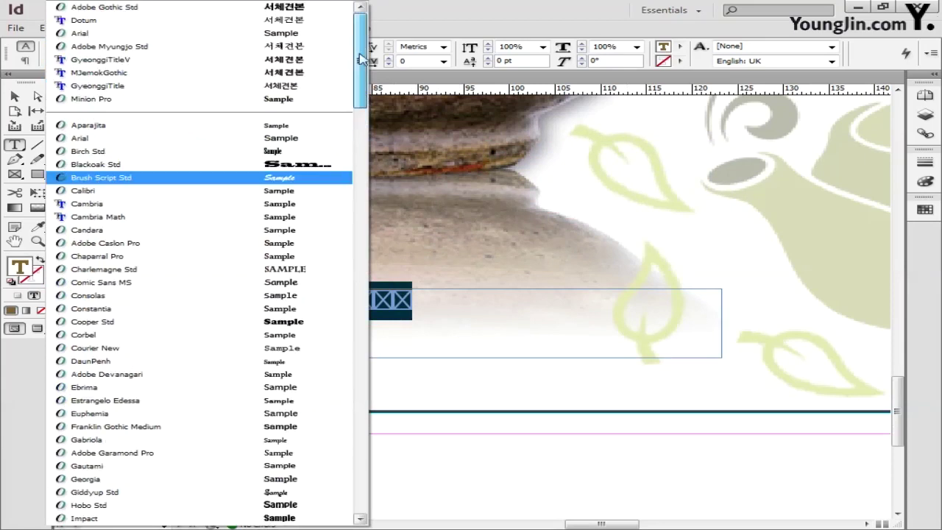
{"action": "left_click", "coordinate": [309, 49]}
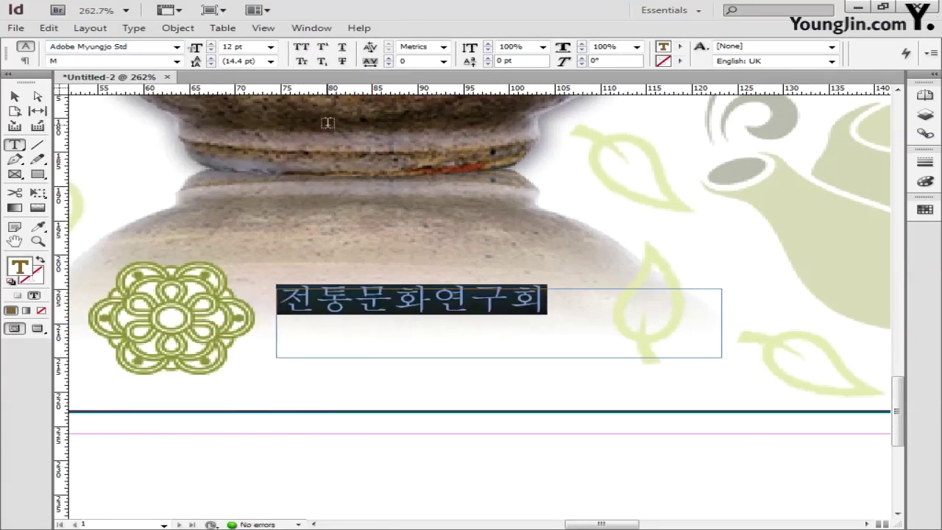
{"action": "key", "text": "ctrl+shift+period"}
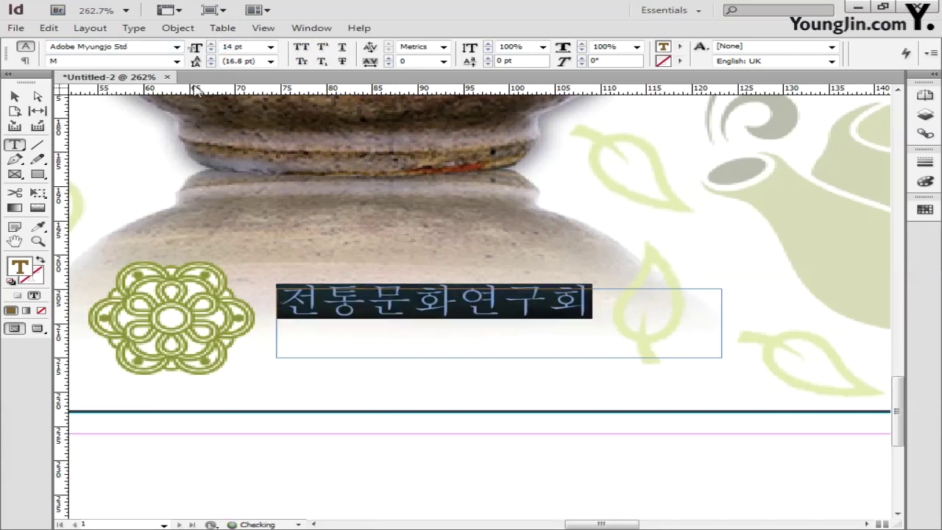
{"action": "double_click", "coordinate": [247, 49]}
{"action": "type", "text": "16"}
{"action": "key", "text": "Return"}
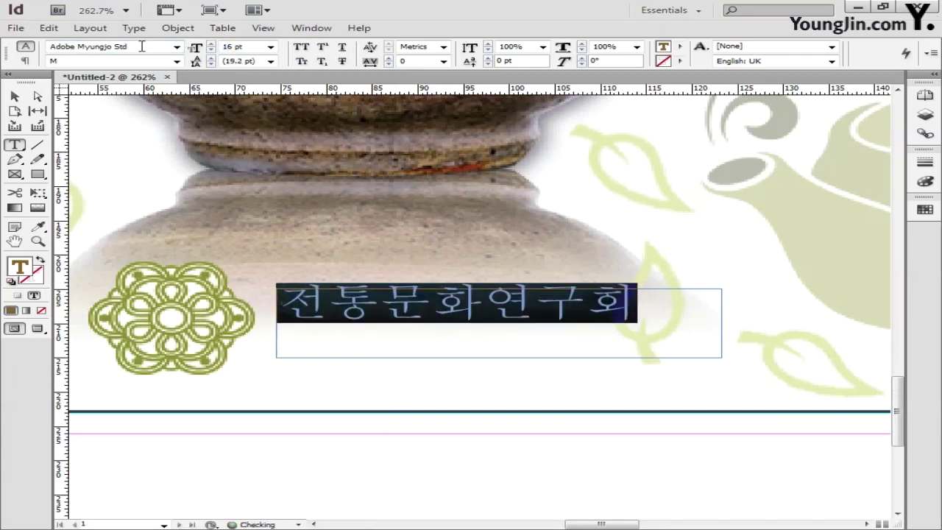
- Move the text frame beside the flower ornament slightly down and closer to it, at about X 73.5 mm, Y 207.1 mm
{"action": "key", "text": "Escape"}
{"action": "left_click_drag", "start_coordinate": [399, 319], "coordinate": [390, 334]}
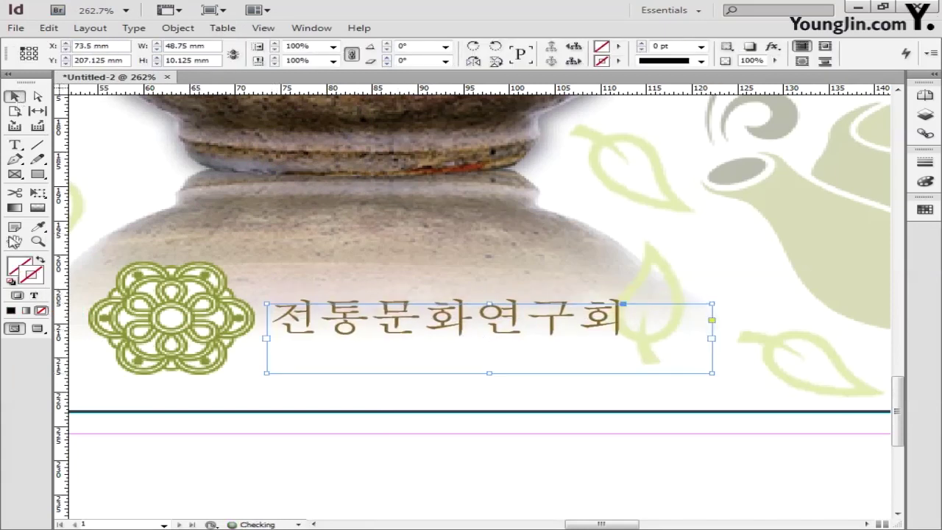
{"action": "double_click", "coordinate": [15, 240]}
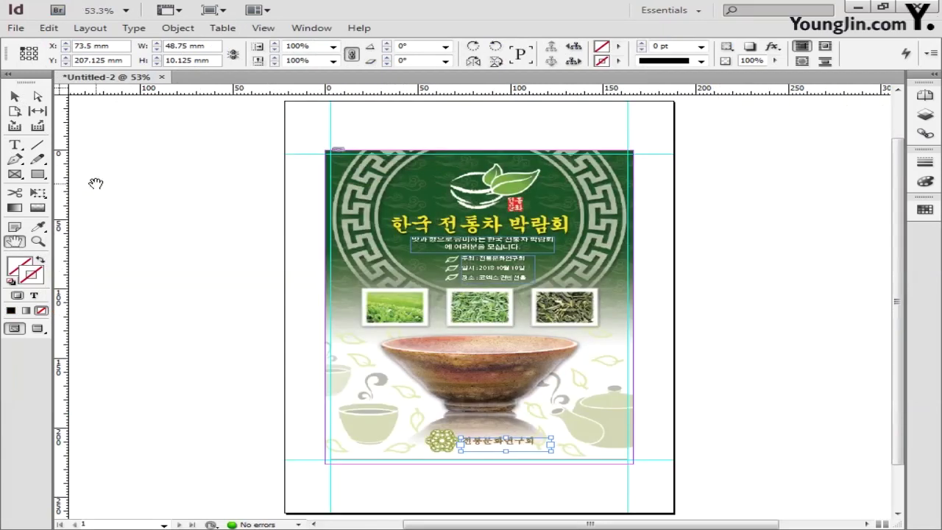
- Add a text frame about 5 by 5 mm beside the vertical trim mark below the poster's lower-left corner, reading "01"
{"action": "left_click", "coordinate": [39, 245]}
{"action": "left_click_drag", "start_coordinate": [305, 459], "coordinate": [370, 486]}
{"action": "left_click", "coordinate": [20, 144]}
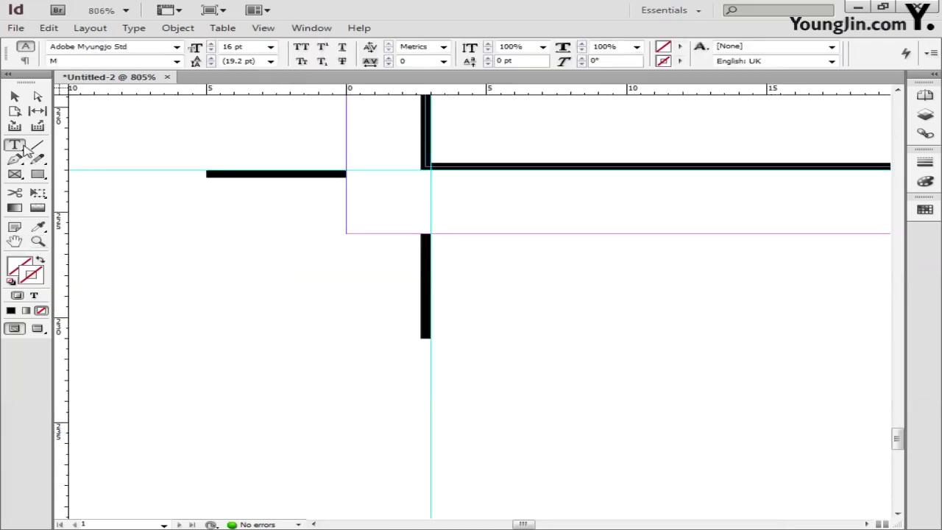
{"action": "left_click_drag", "start_coordinate": [476, 273], "coordinate": [617, 379]}
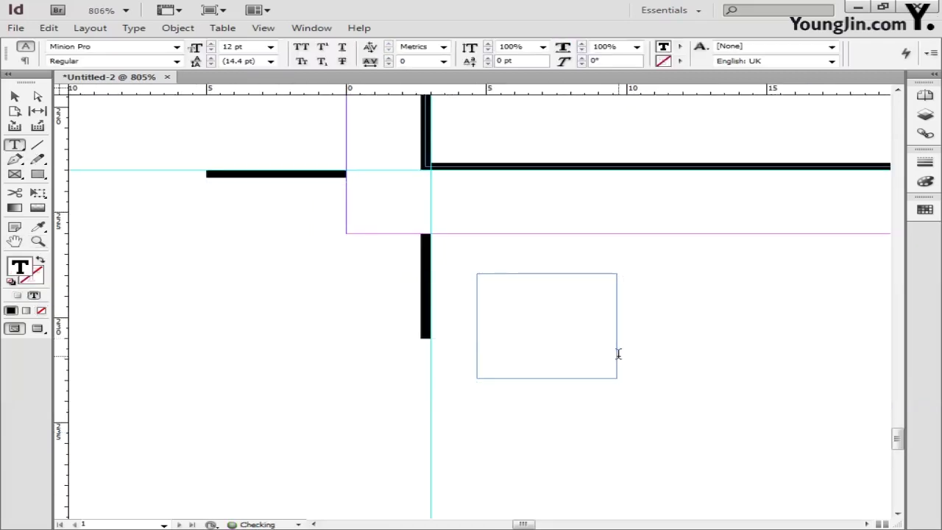
{"action": "type", "text": "01"}
- Set the "01" text in Dotum at 10 pt
{"action": "left_click_drag", "start_coordinate": [597, 318], "coordinate": [477, 318]}
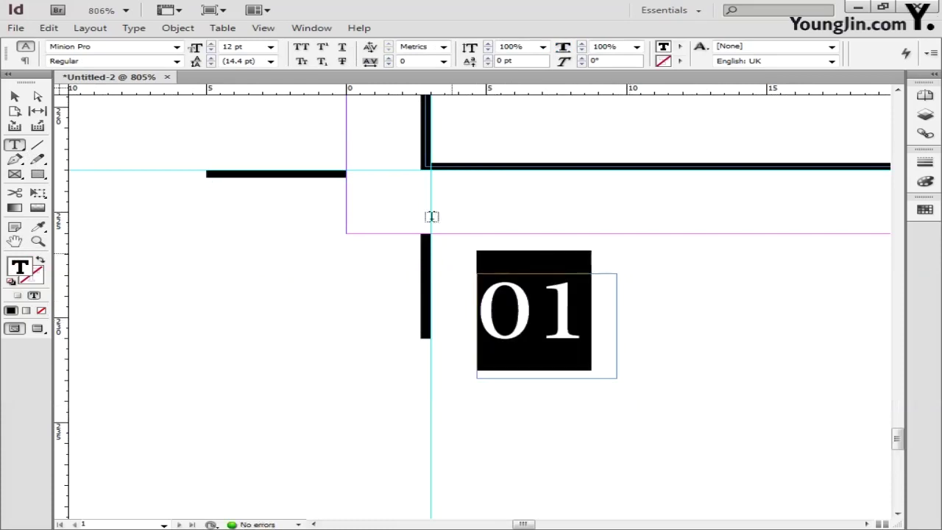
{"action": "left_click", "coordinate": [176, 47]}
{"action": "scroll", "coordinate": [360, 87], "scroll_direction": "up", "scroll_amount": 3}
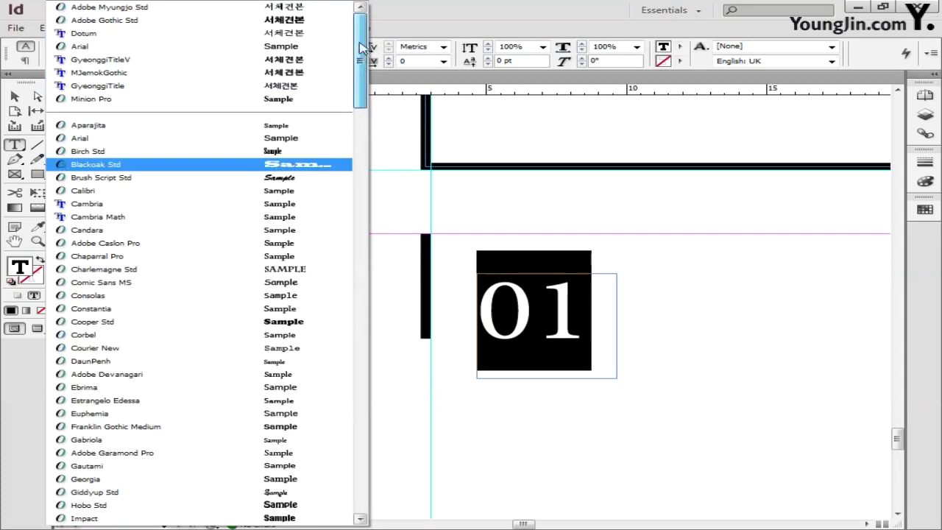
{"action": "left_click", "coordinate": [96, 34]}
{"action": "triple_click", "coordinate": [250, 48]}
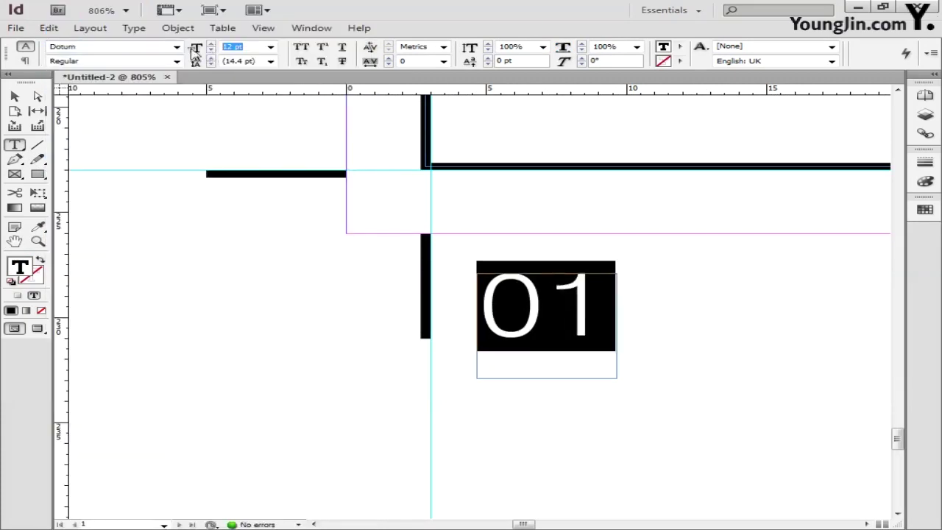
{"action": "type", "text": "10"}
{"action": "key", "text": "Return"}
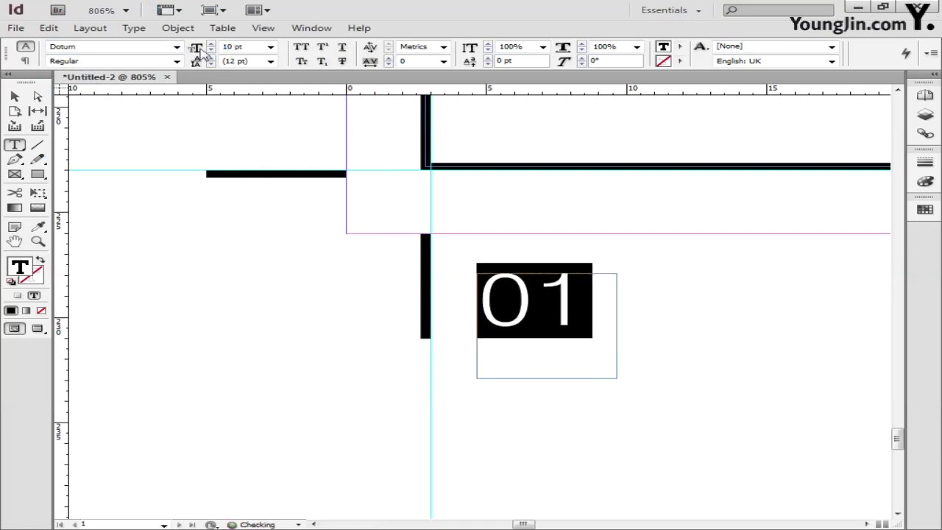
- Move the "01" text frame closer to the vertical trim mark, at about X 3.6 mm, Y 228.5 mm, and deselect it
{"action": "left_click", "coordinate": [13, 99]}
{"action": "left_click_drag", "start_coordinate": [514, 278], "coordinate": [484, 291]}
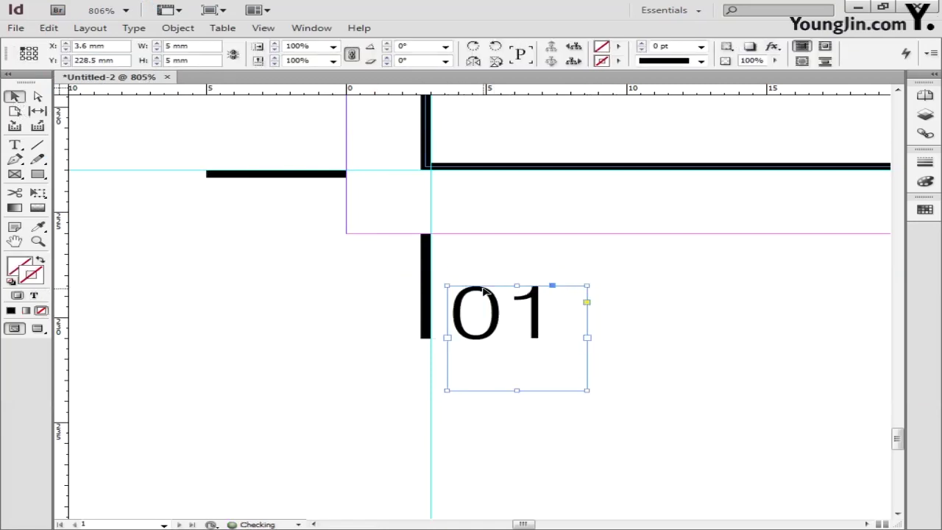
{"action": "double_click", "coordinate": [21, 244]}
{"action": "left_click", "coordinate": [15, 96]}
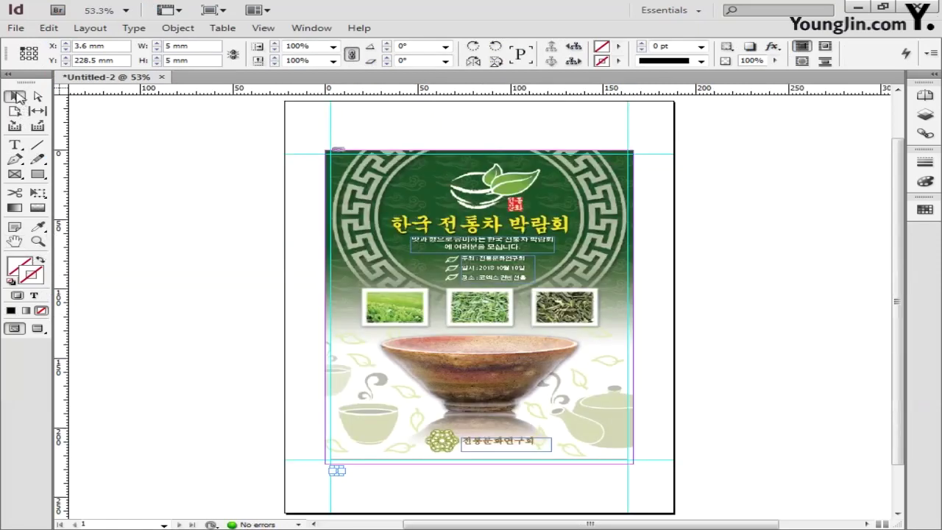
{"action": "left_click", "coordinate": [161, 247]}
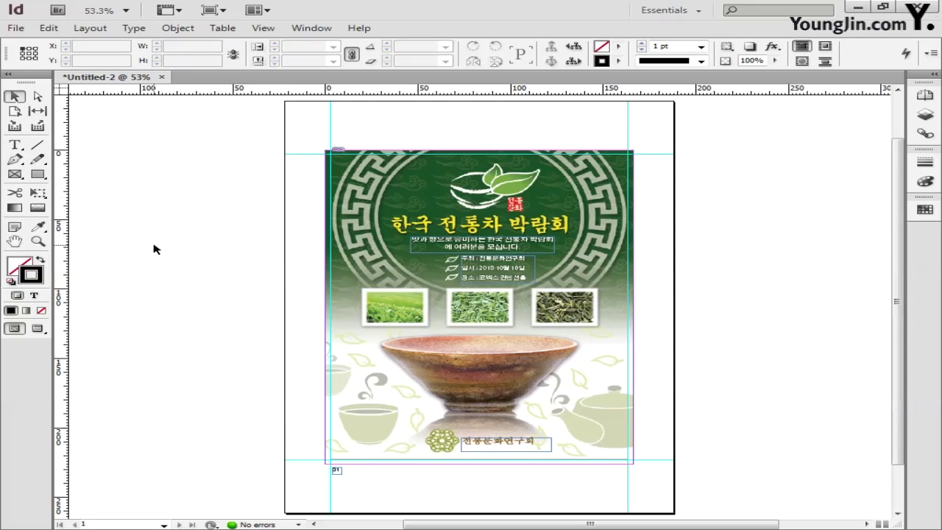
- Save the document as 01 in InDesign CS6 document format in the 작업 folder, replacing the existing file
{"action": "left_click", "coordinate": [16, 28]}
{"action": "left_click", "coordinate": [59, 124]}
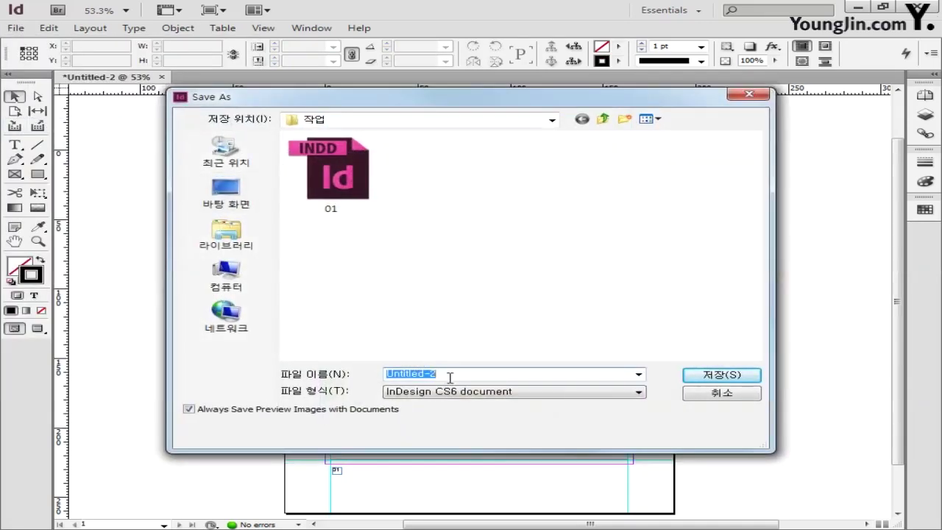
{"action": "type", "text": "01"}
{"action": "key", "text": "Return"}
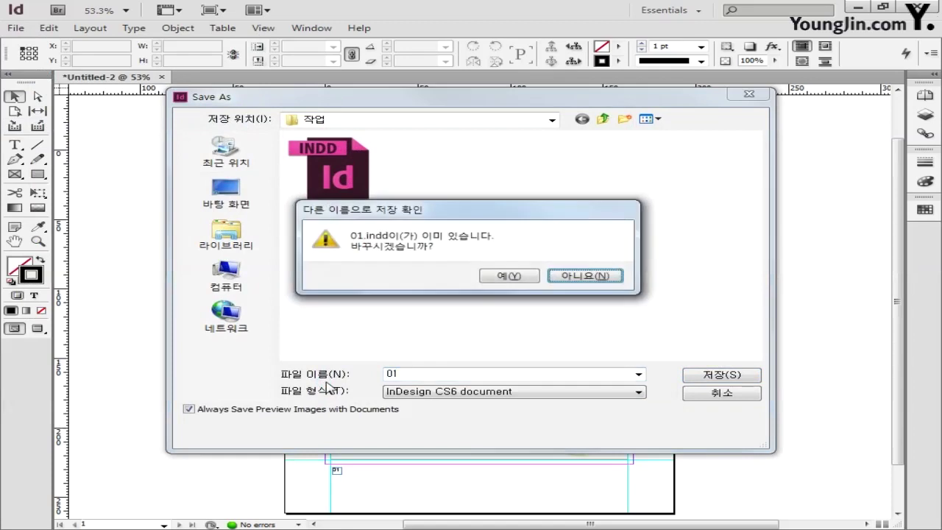
{"action": "left_click", "coordinate": [514, 274]}
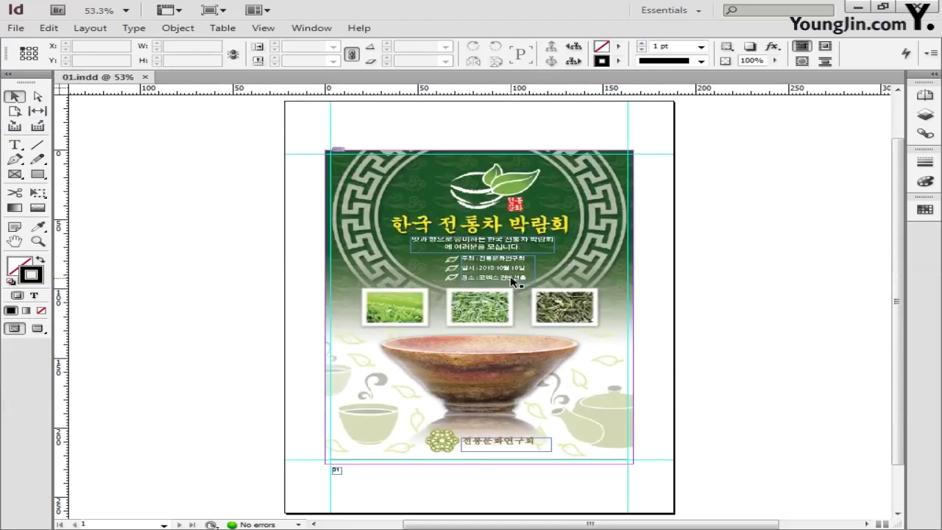